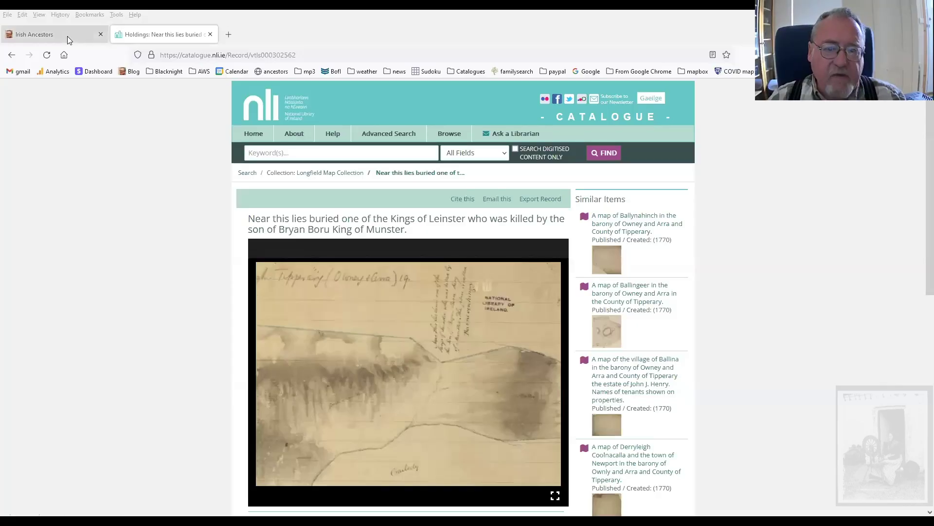
Switch from the Longfield map record to the Irish Ancestors homepage tab
click(69, 35)
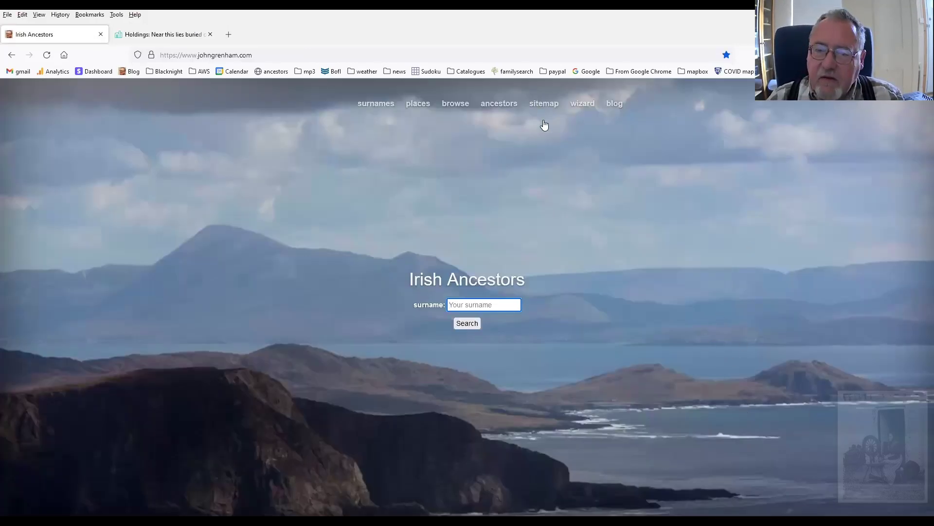
Go through Browse and the county-by-county listings, then choose Cavan on the Ireland map
click(455, 104)
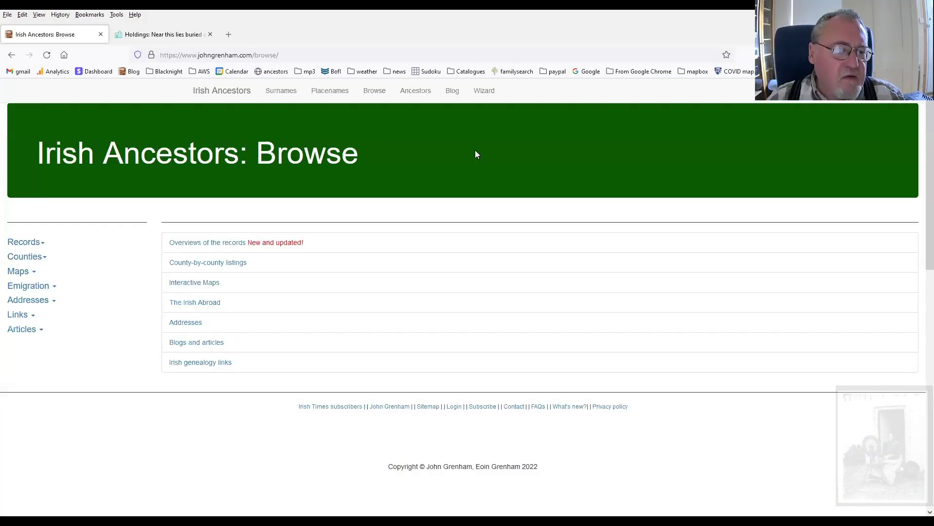
click(202, 263)
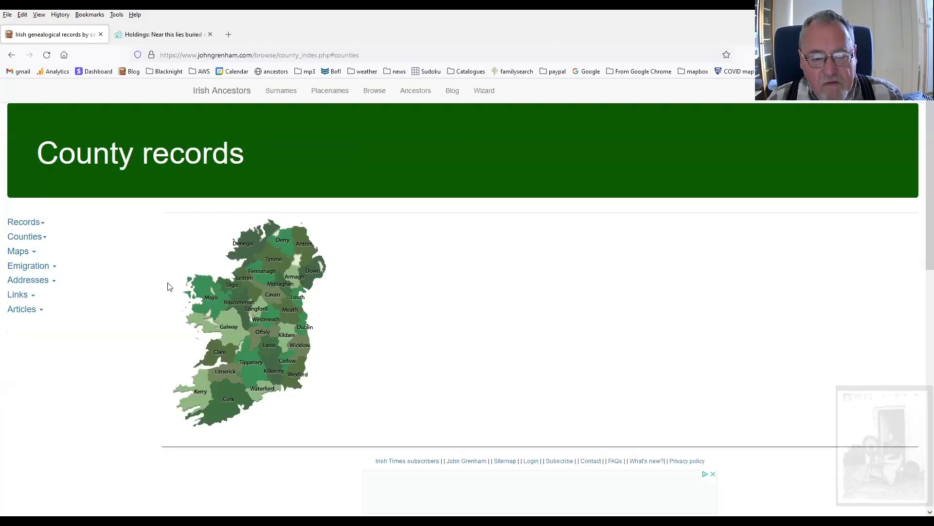
click(274, 298)
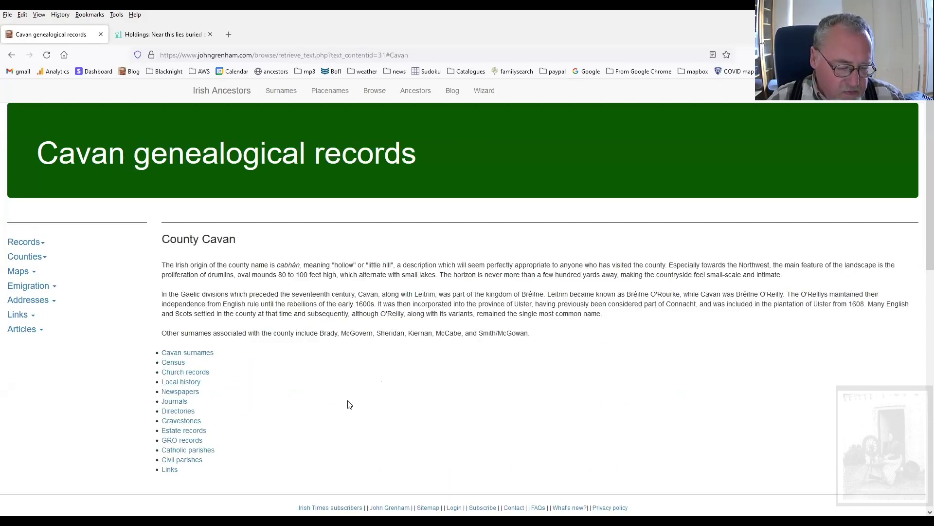
Open the Cavan Estate records table and look over its landlord entries
click(188, 433)
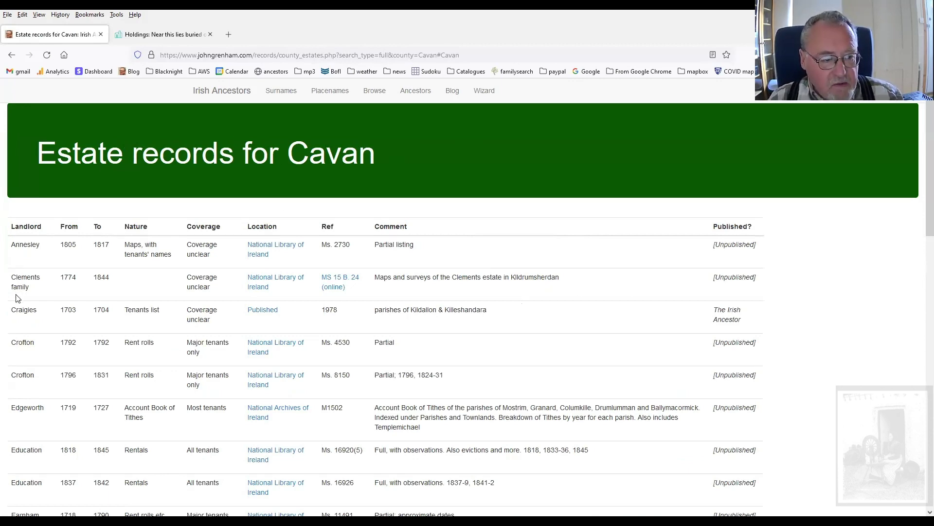
scroll(37, 237, down, 1)
scroll(37, 237, up, 1)
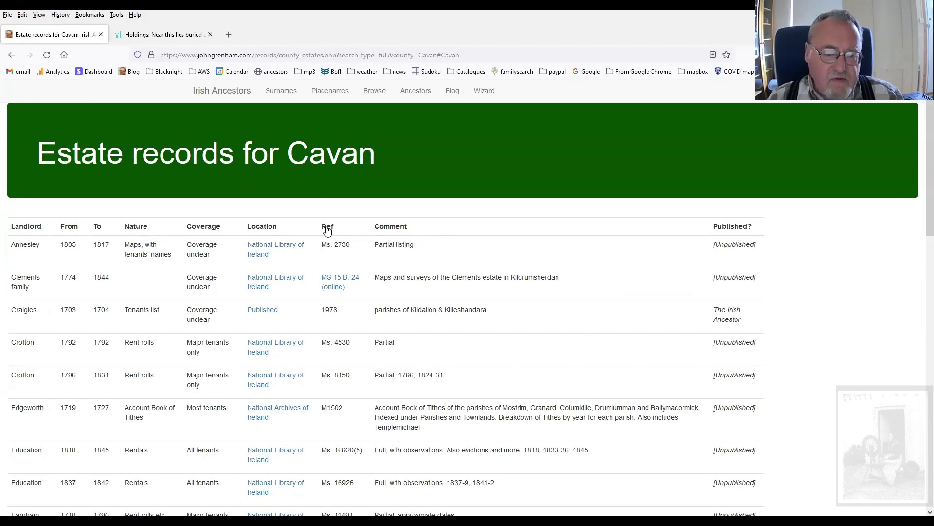
scroll(312, 231, down, 3)
scroll(307, 236, down, 4)
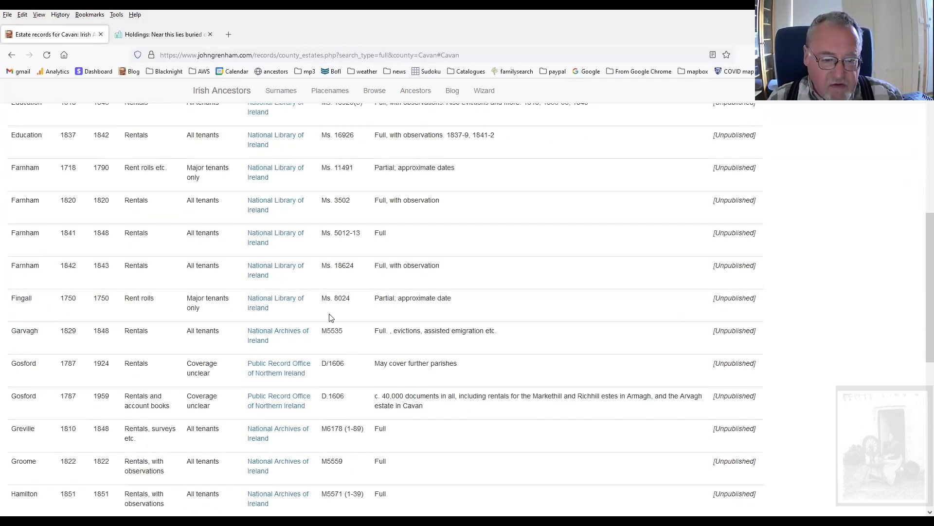
scroll(338, 334, up, 7)
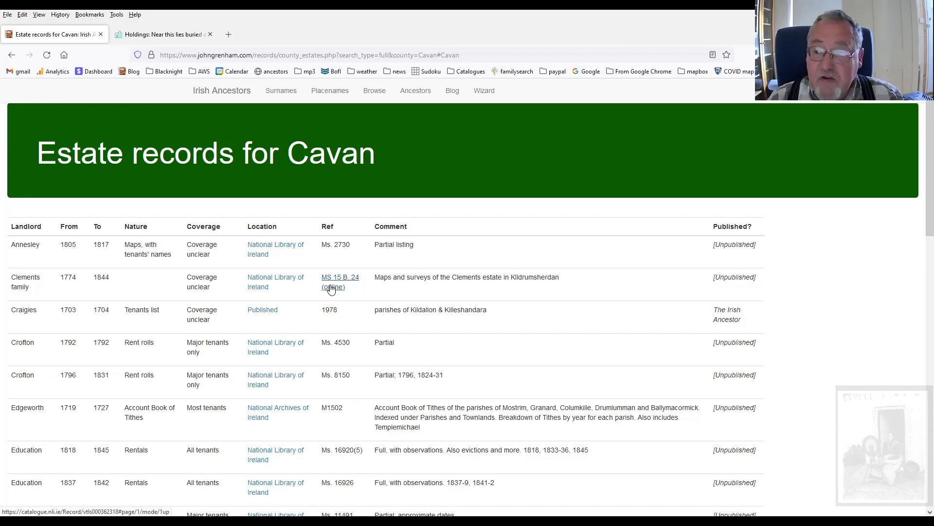
Open the Clements family's 'MS 15 B. 24 (online)' map volume and return to its image viewer
click(332, 287)
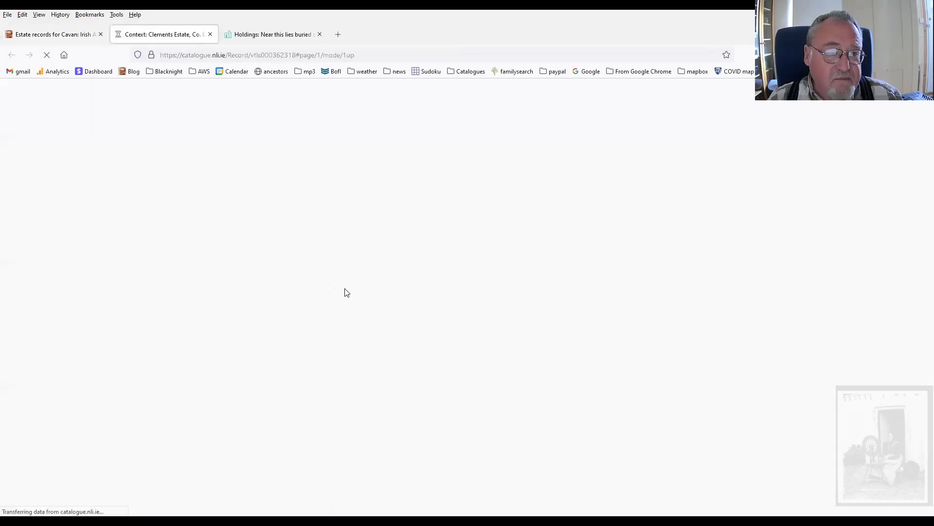
scroll(729, 223, down, 3)
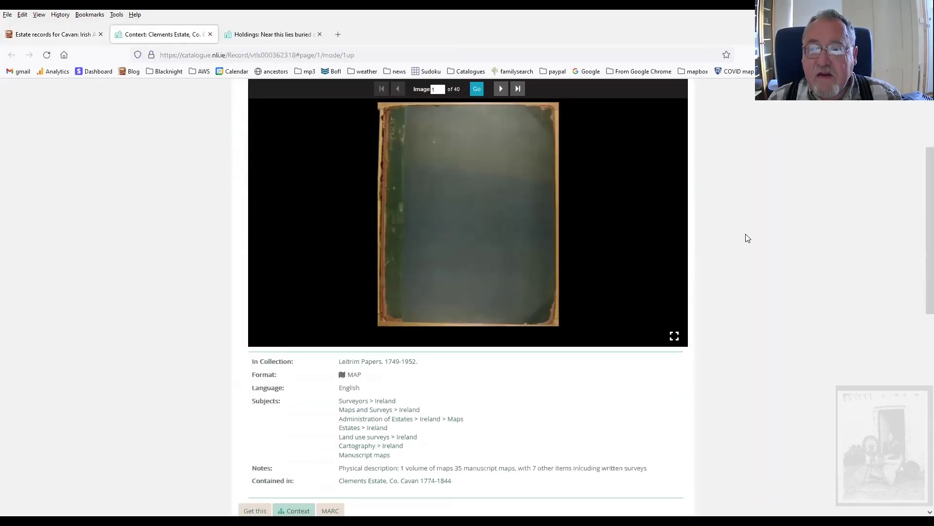
scroll(745, 236, up, 2)
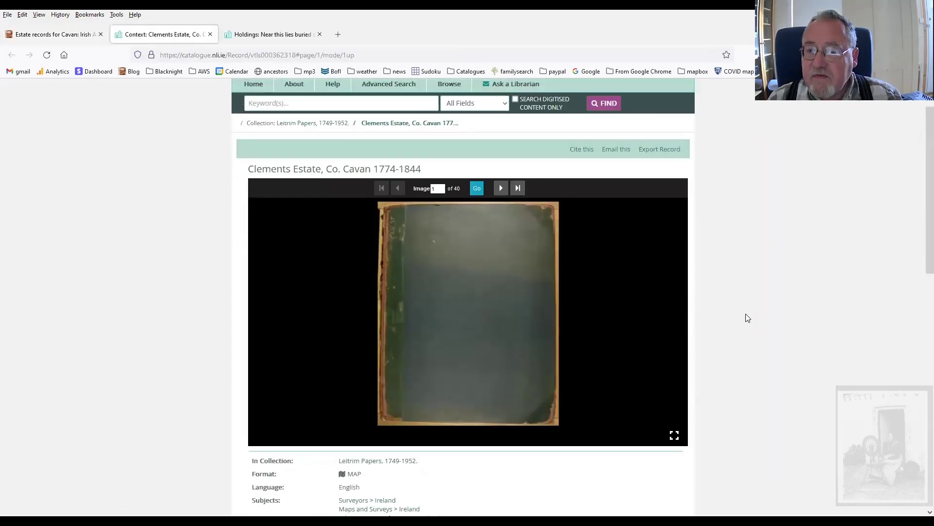
scroll(744, 263, down, 5)
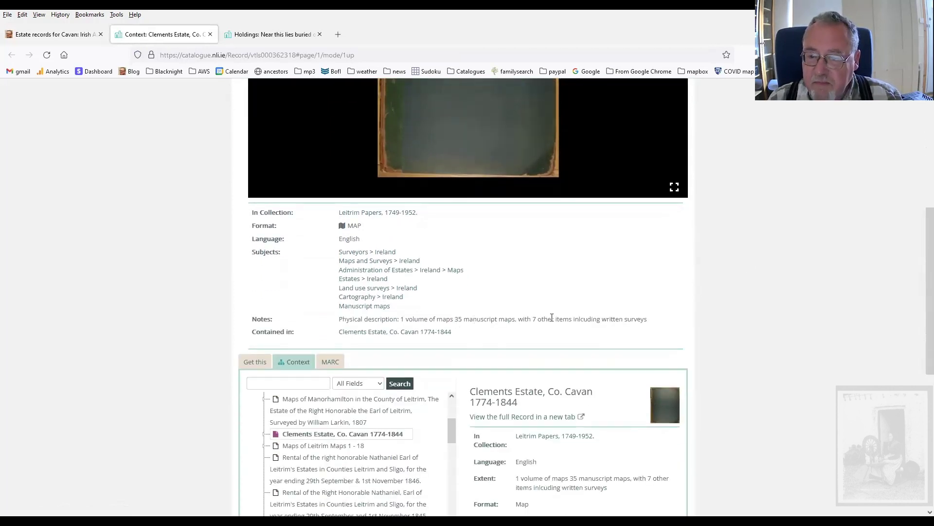
scroll(810, 323, up, 1)
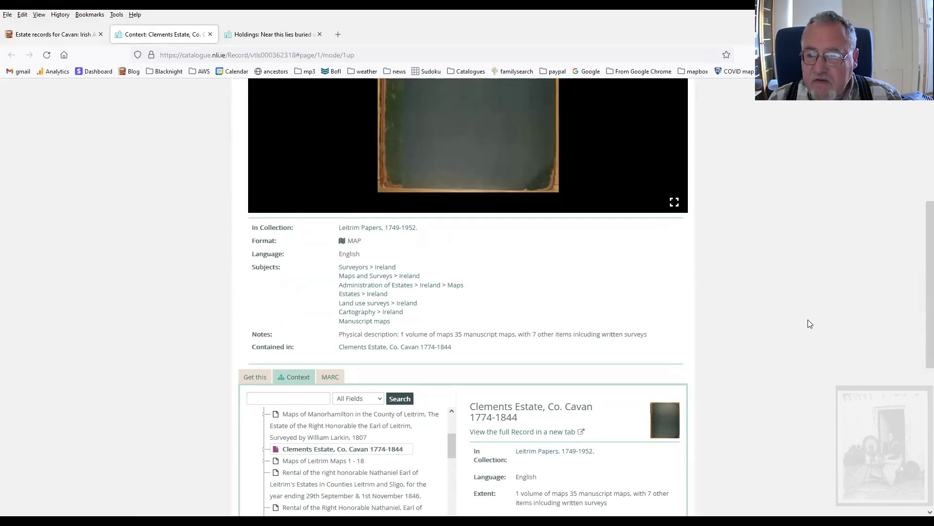
scroll(809, 322, up, 5)
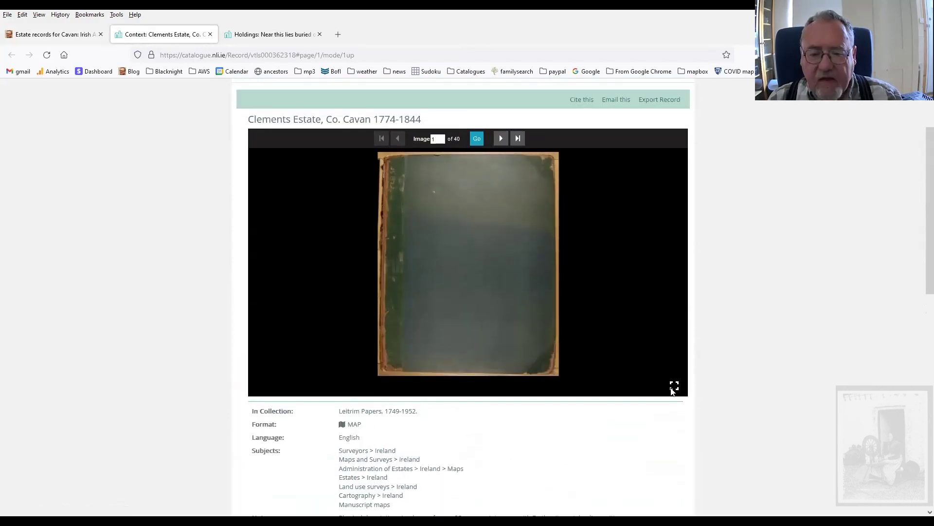
View the Clements volume full screen and advance to image 4, the first map
click(674, 387)
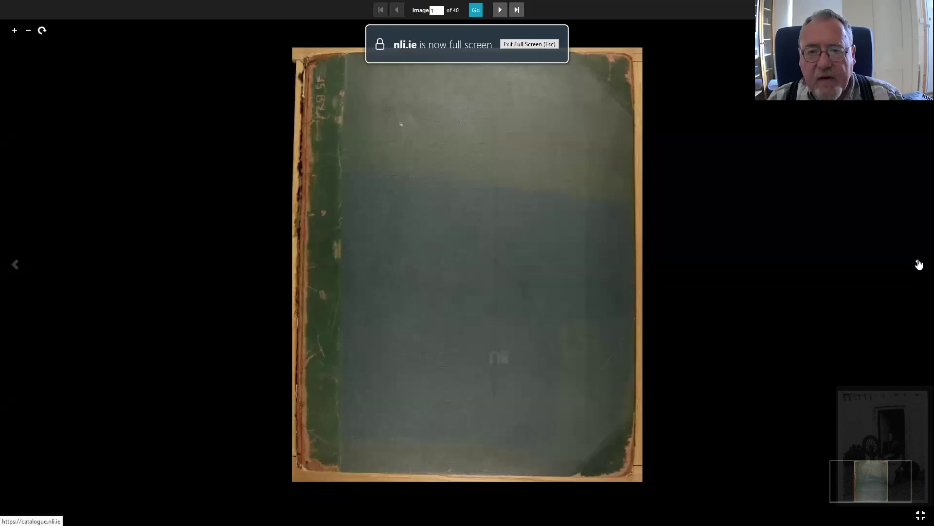
click(919, 264)
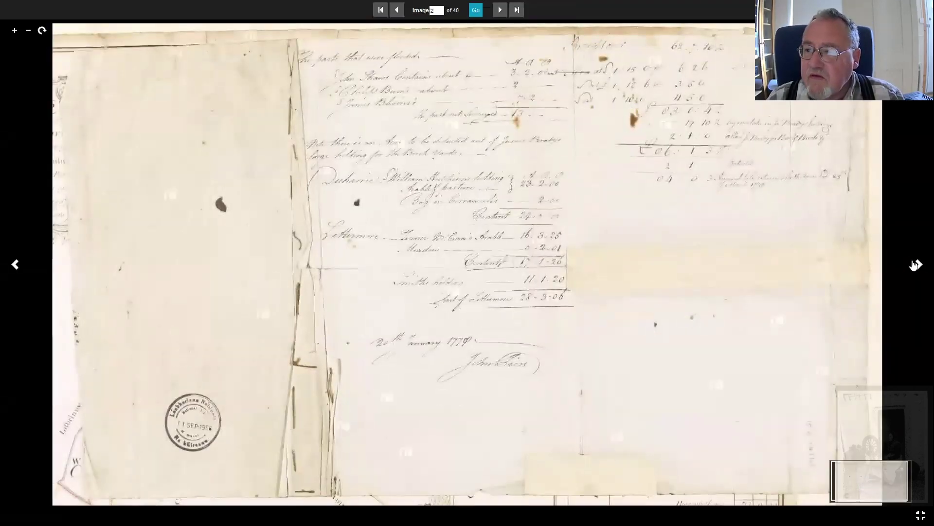
click(917, 264)
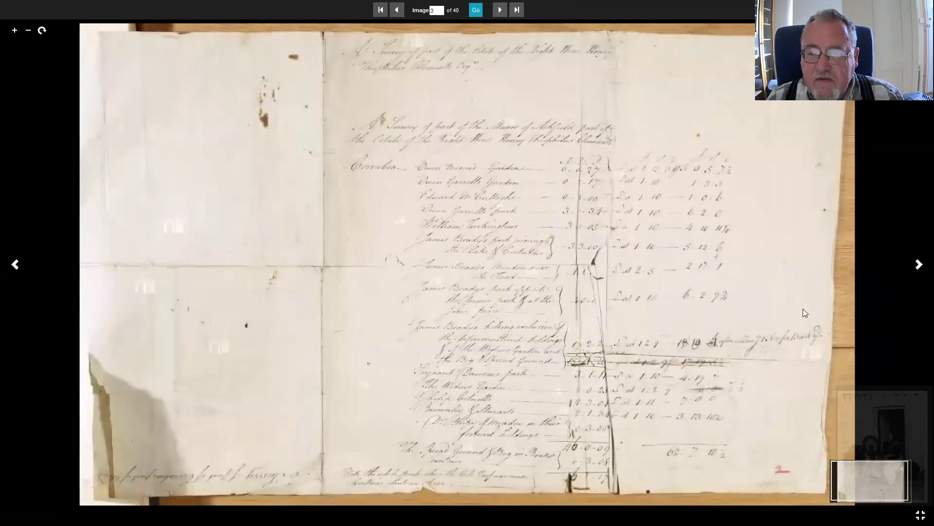
click(917, 264)
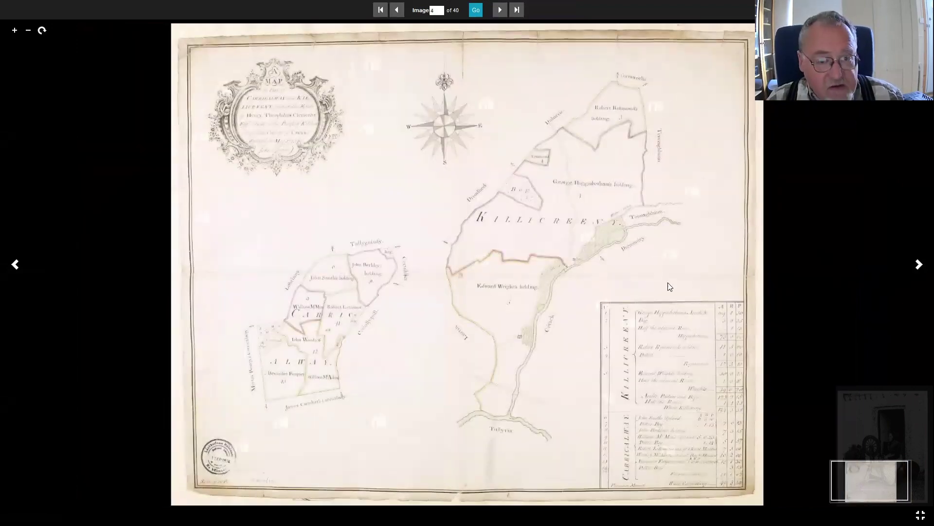
Zoom into the map to inspect the Bog, Carrick holdings and Tullyvin stream, then zoom back out
scroll(517, 326, up, 3)
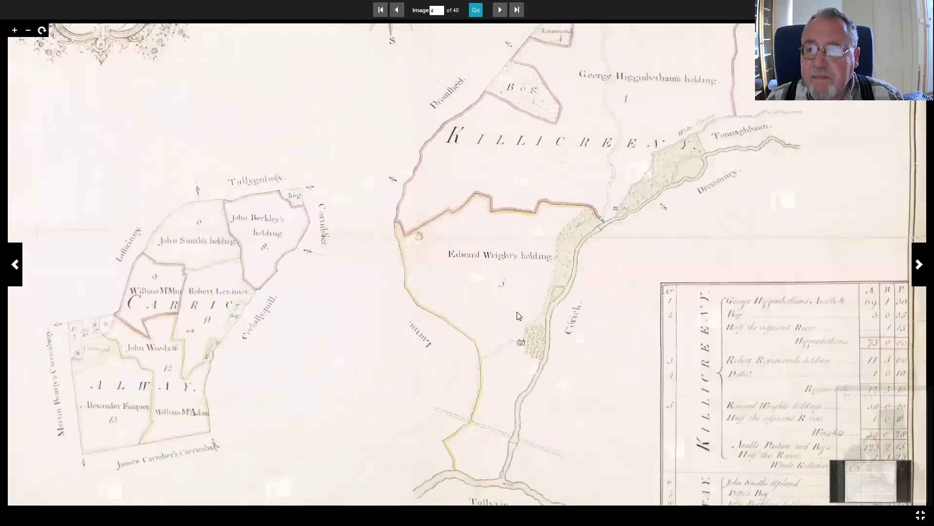
scroll(516, 315, up, 1)
drag(516, 146, 455, 261)
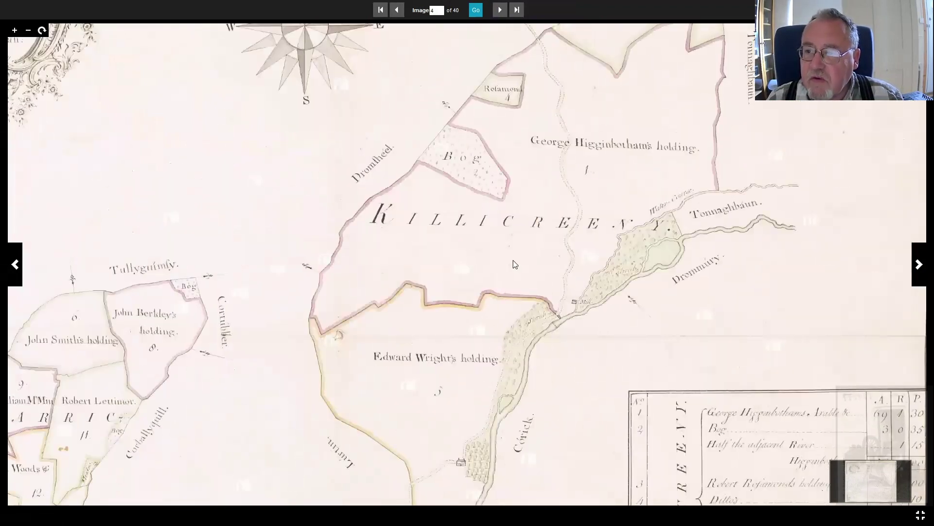
drag(533, 241, 625, 222)
drag(280, 285, 365, 261)
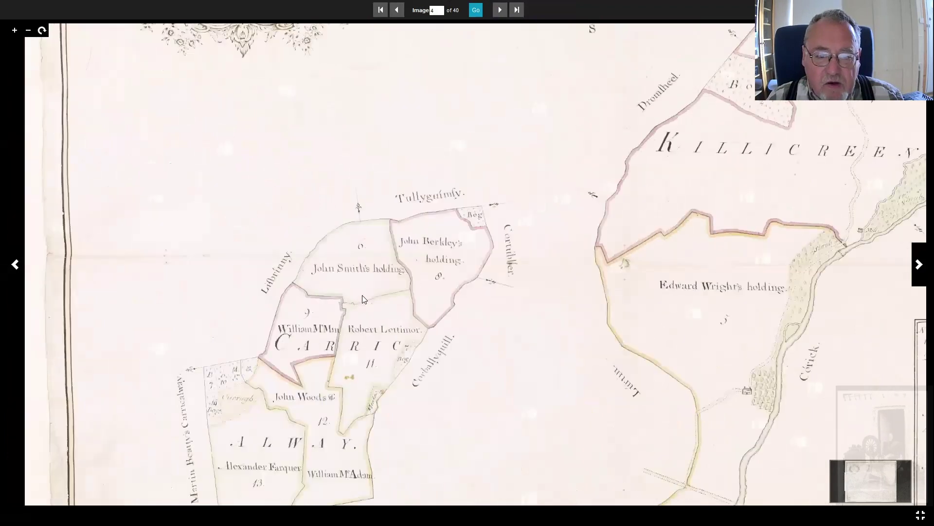
drag(368, 323, 410, 206)
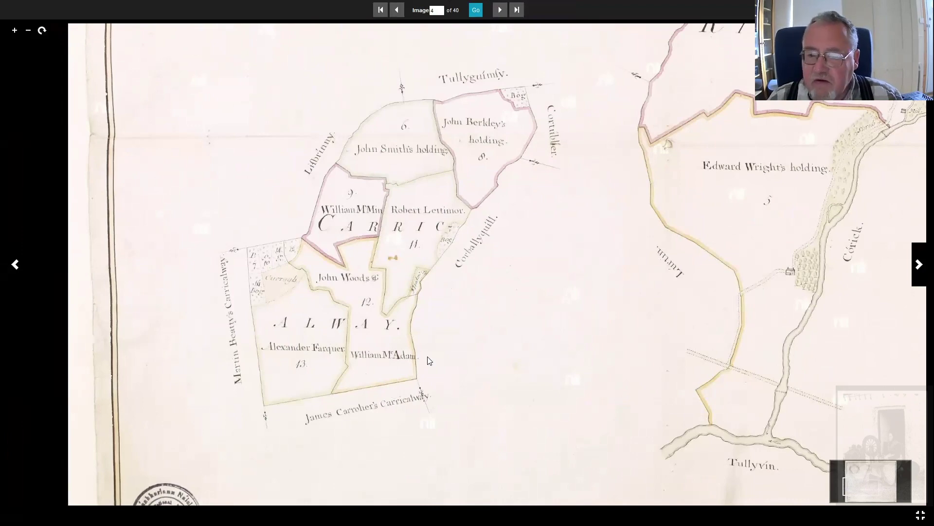
scroll(545, 300, down, 1)
scroll(546, 299, down, 1)
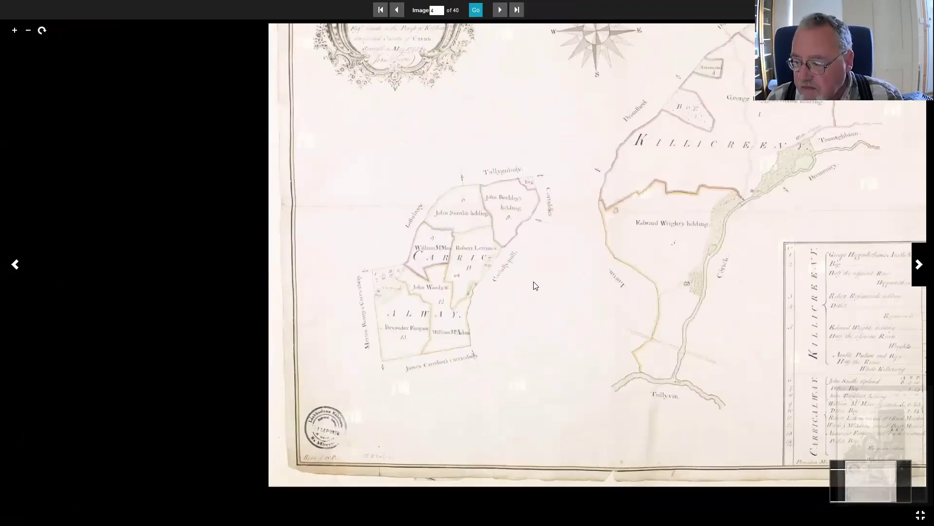
drag(532, 286, 484, 267)
scroll(484, 267, down, 1)
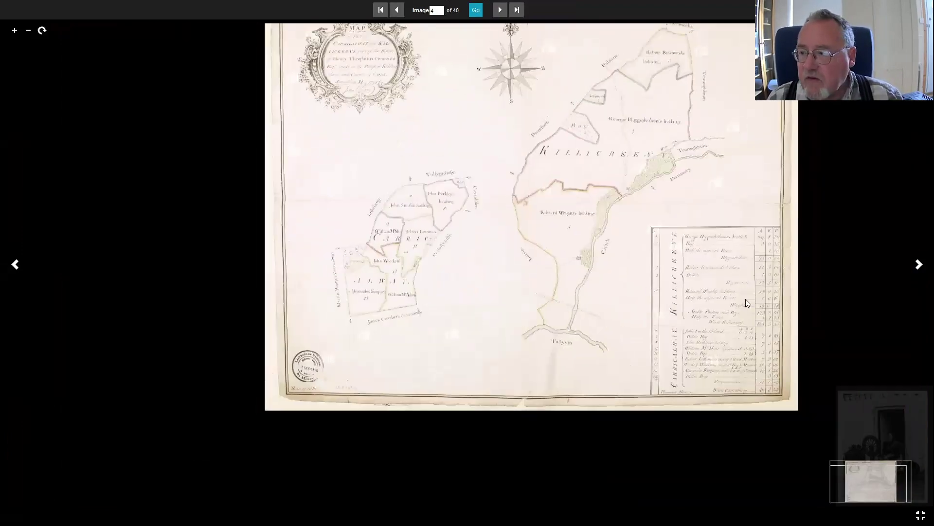
Advance to image 7 of 40 and leave full-screen viewing
click(919, 264)
click(919, 264)
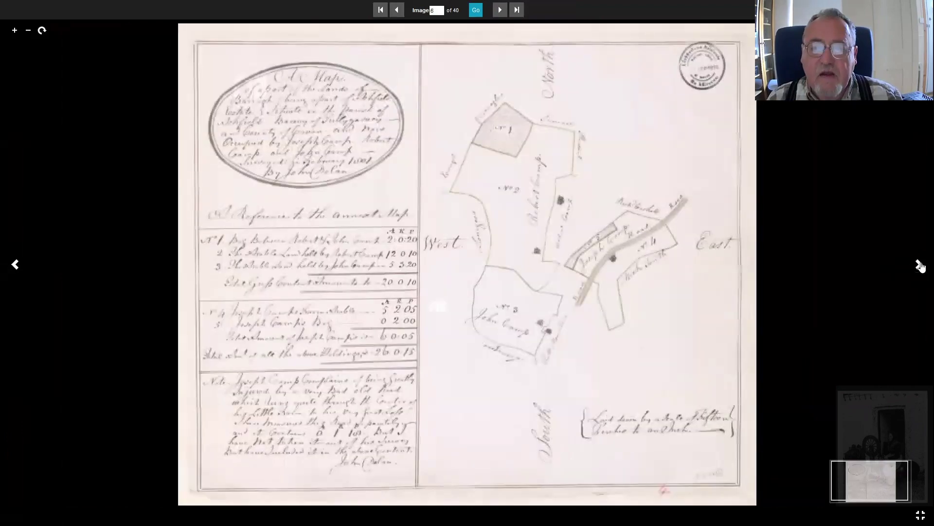
click(919, 264)
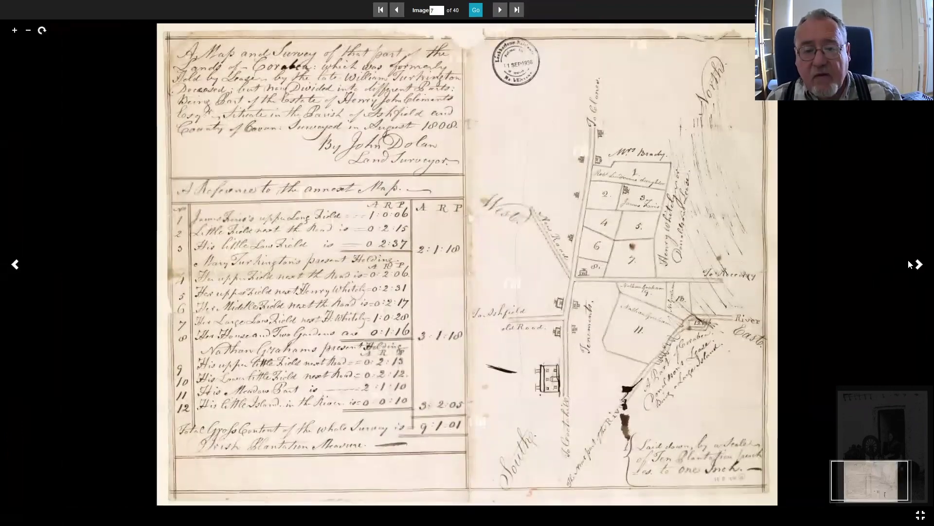
key(Escape)
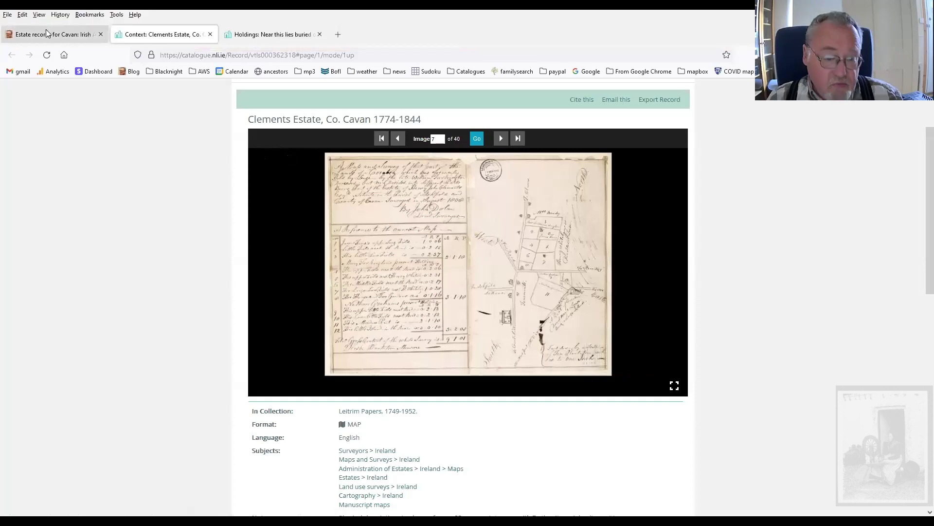
Back on the Cavan estate records list, select the placename Kildrumsherdan in the Clements entry
click(45, 33)
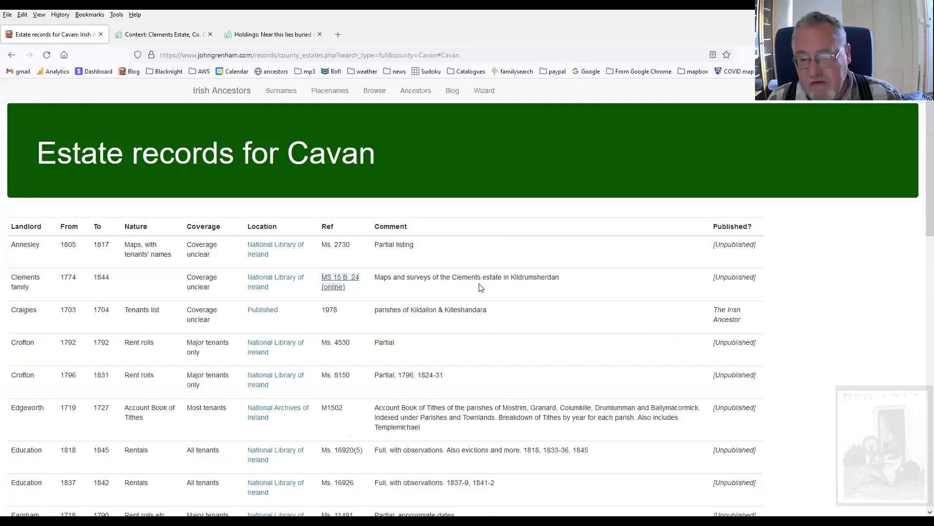
click(536, 280)
double_click(537, 280)
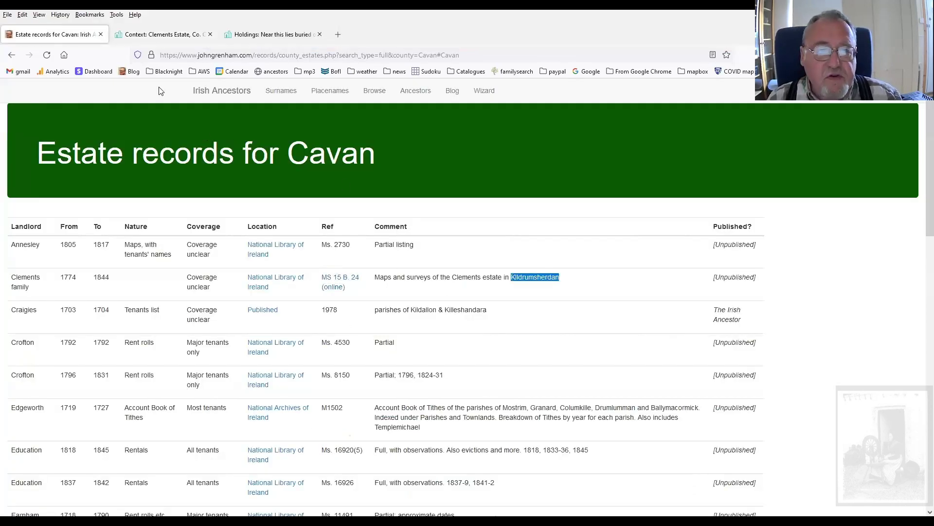
Return to the Clements Estate record and begin typing 'Esta' into the keyword search
click(162, 35)
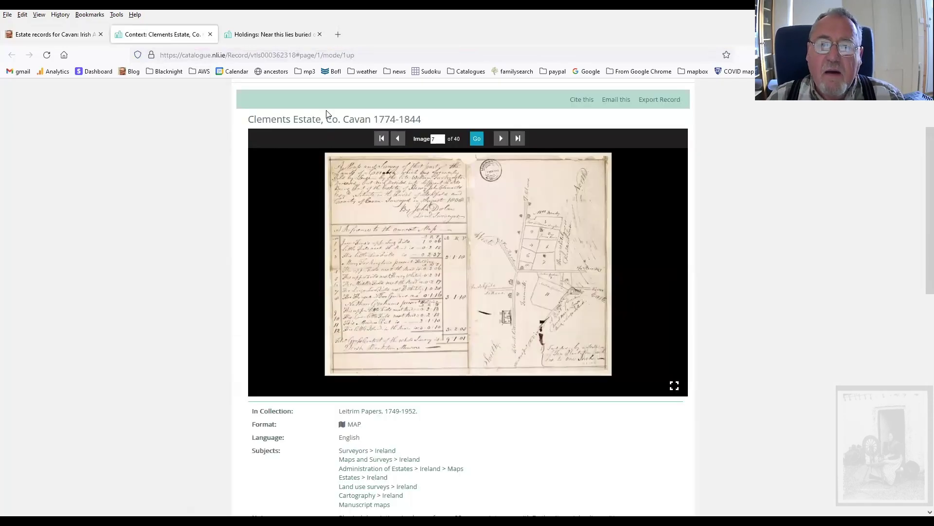
scroll(761, 296, up, 2)
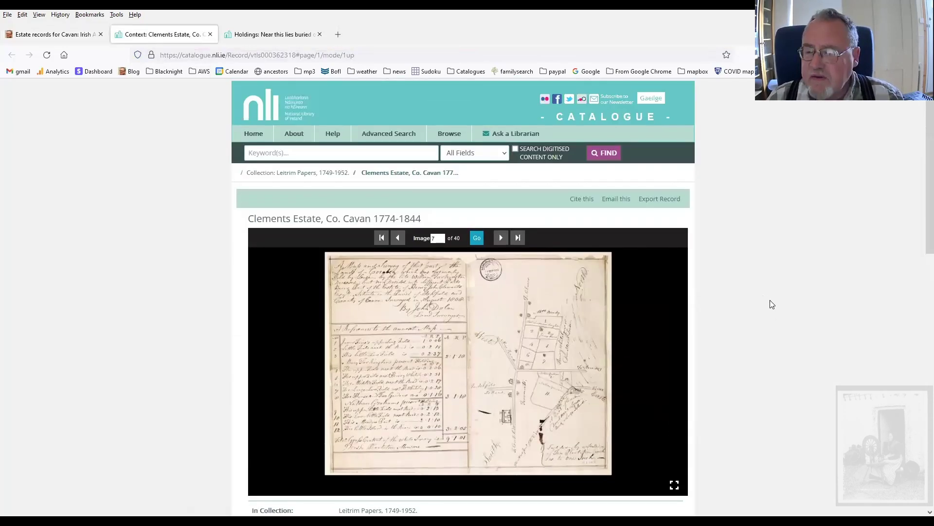
scroll(773, 305, down, 1)
scroll(771, 297, up, 1)
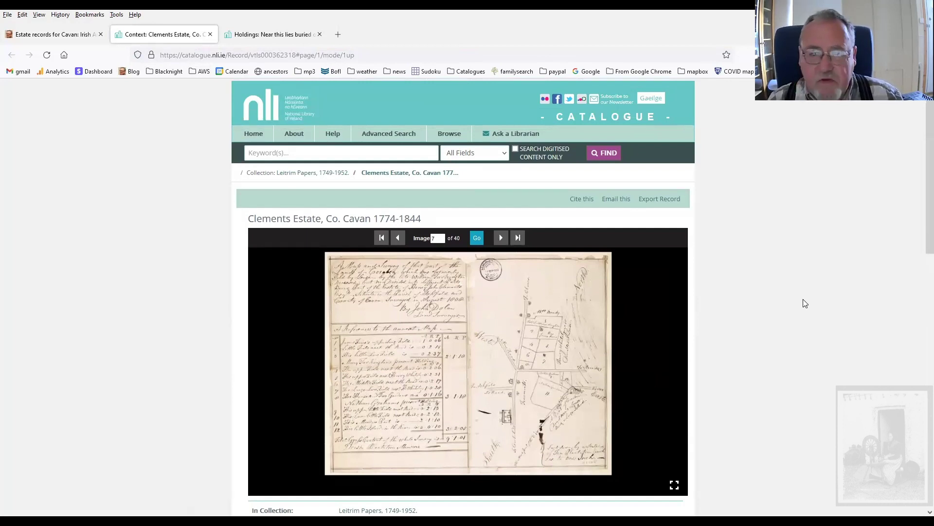
click(346, 153)
text(Estate)
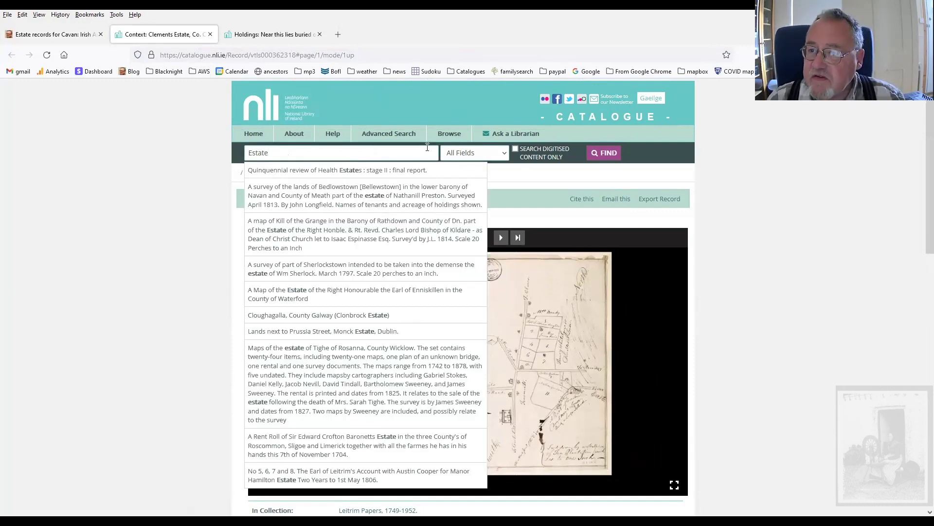
Limit the Estate search to digitised content only and run it, giving 1,805 results
click(515, 148)
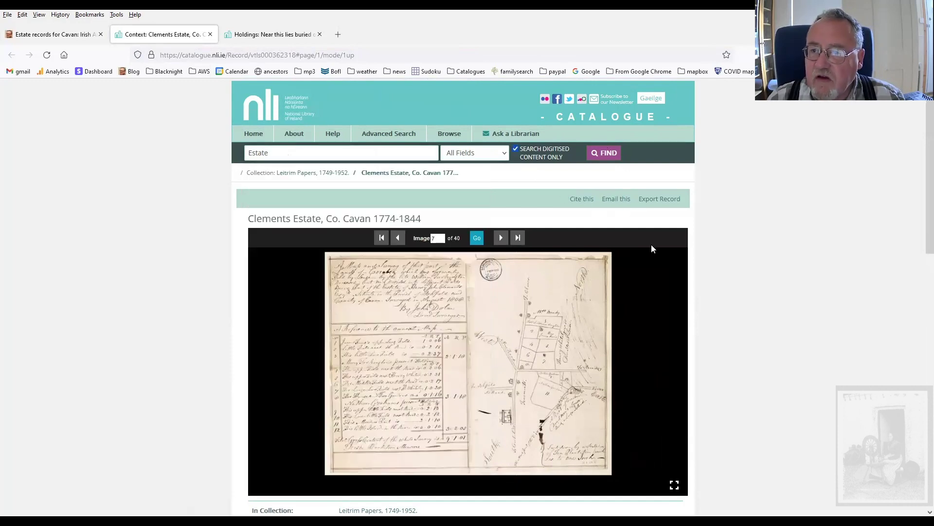
click(604, 153)
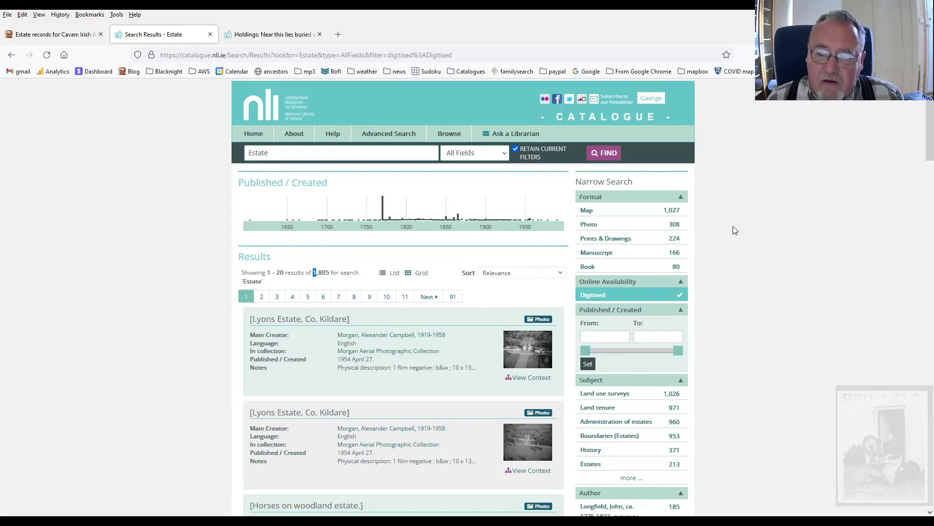
scroll(733, 229, down, 2)
Set the Published/Created range to 1708–1865, narrowing the results to 1,443
scroll(733, 229, up, 2)
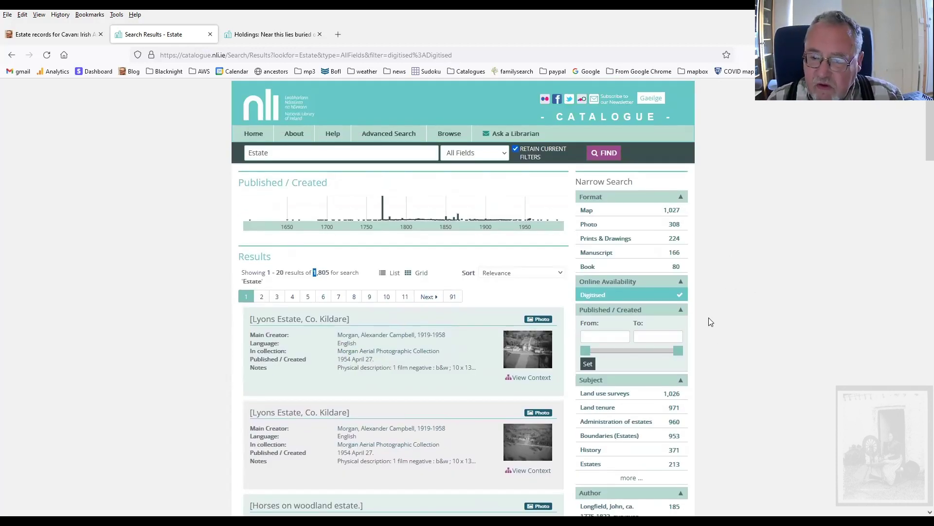
drag(581, 354, 633, 353)
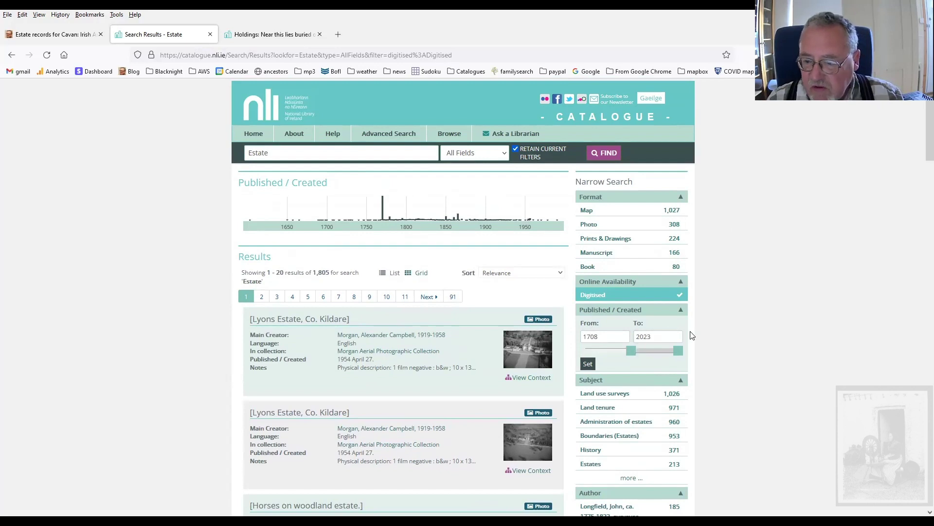
drag(678, 351, 657, 352)
click(588, 364)
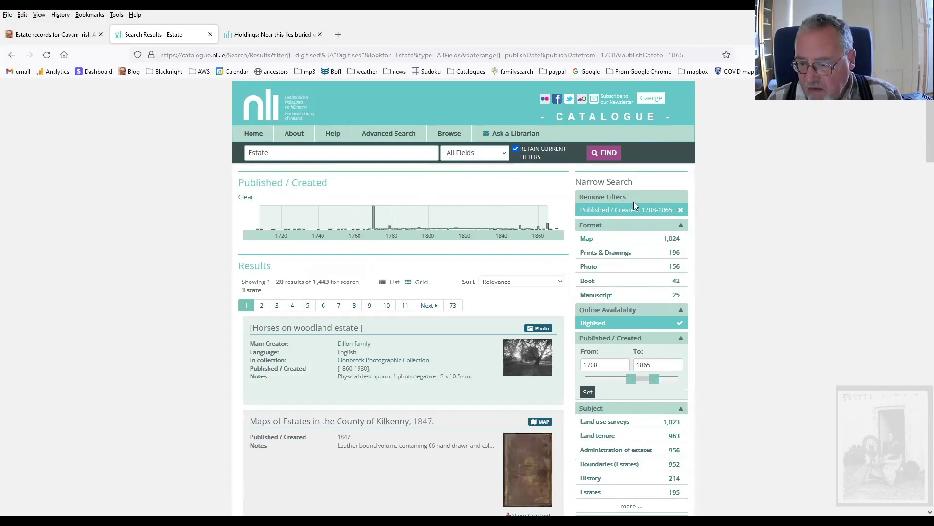
scroll(688, 286, down, 4)
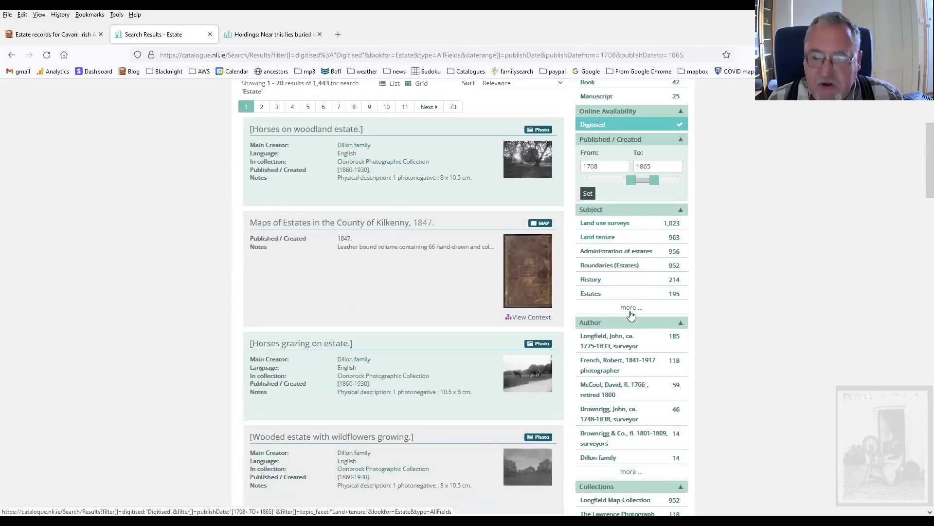
scroll(725, 254, down, 3)
scroll(725, 246, down, 6)
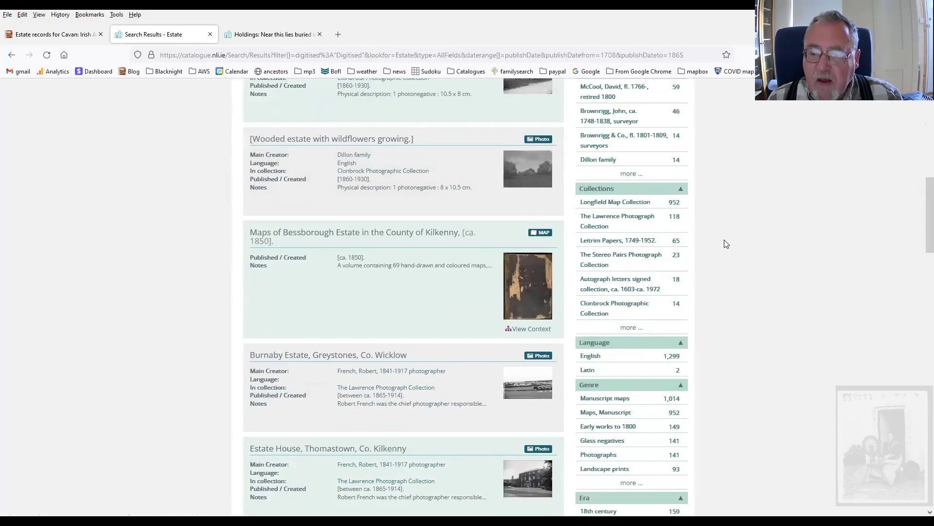
scroll(722, 233, down, 6)
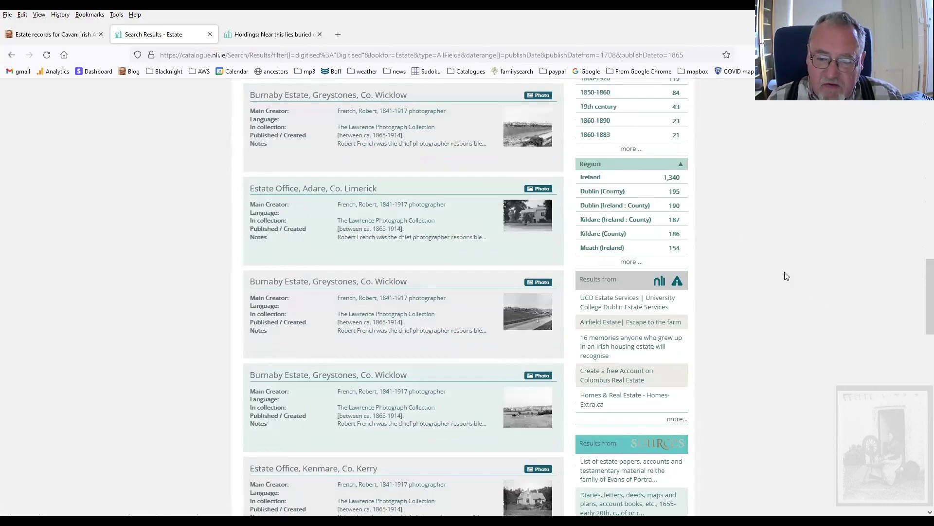
scroll(743, 301, down, 2)
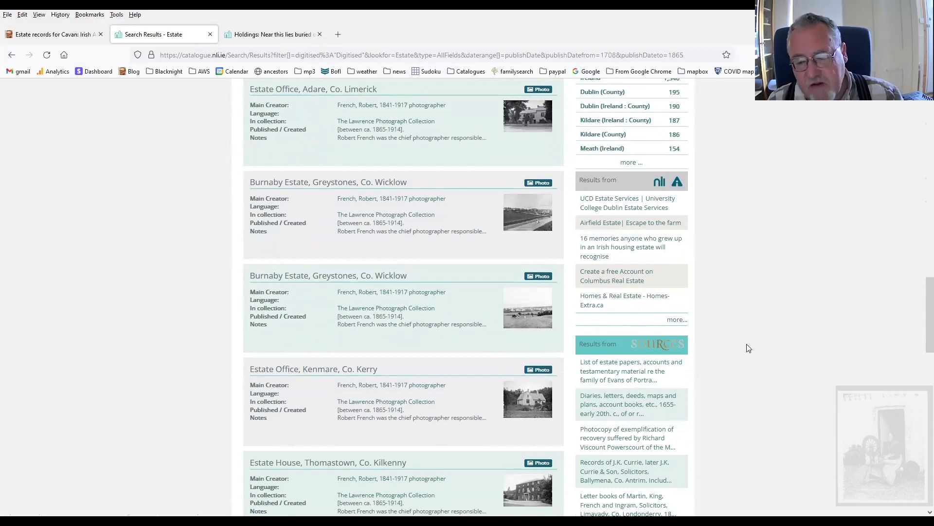
scroll(737, 322, down, 2)
scroll(745, 312, up, 4)
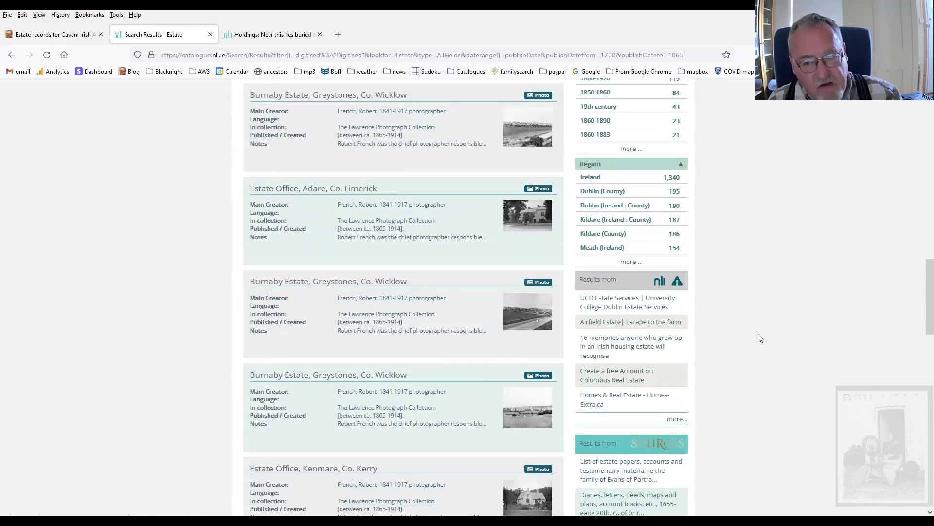
scroll(761, 329, down, 5)
scroll(760, 329, up, 5)
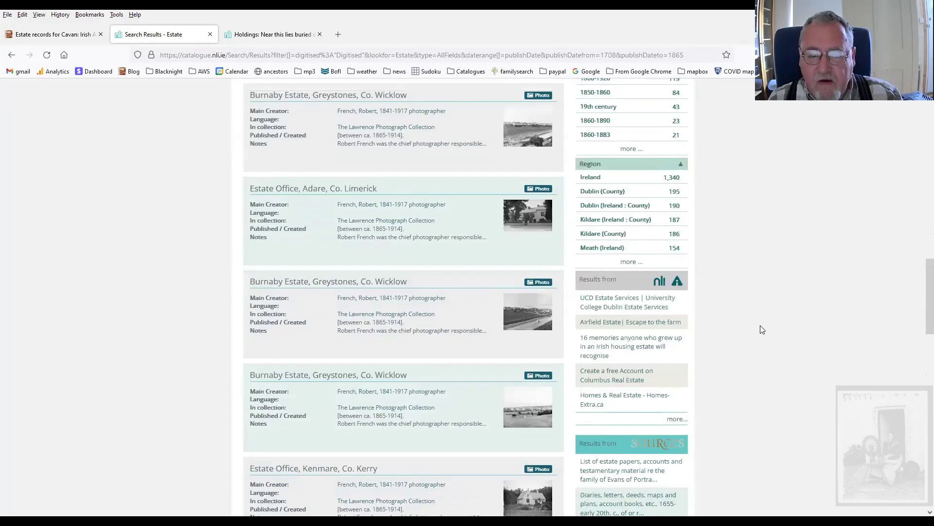
scroll(762, 329, up, 3)
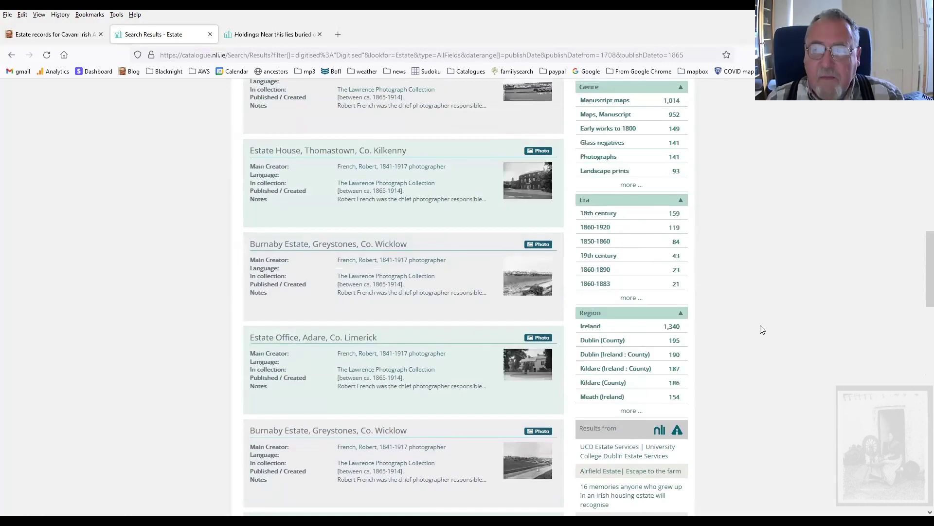
scroll(762, 329, up, 3)
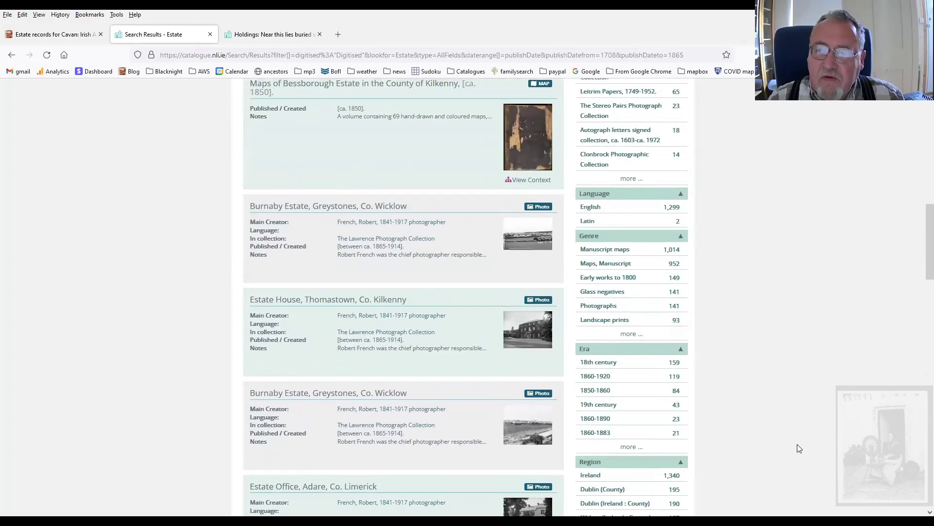
scroll(800, 448, up, 3)
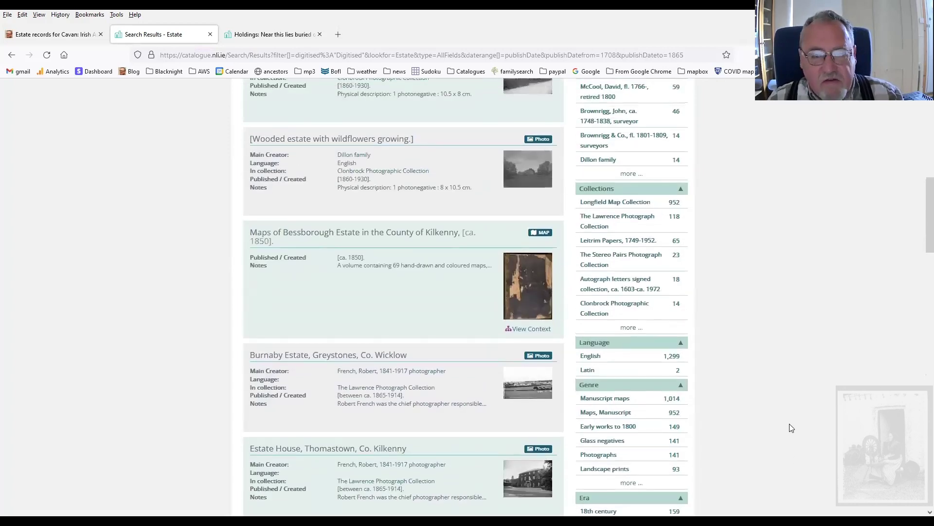
scroll(801, 406, up, 1)
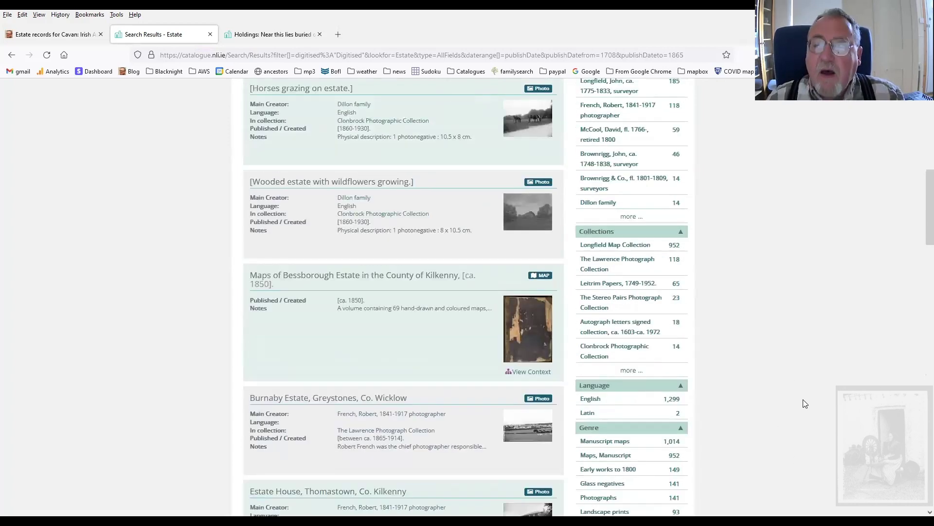
scroll(805, 404, up, 10)
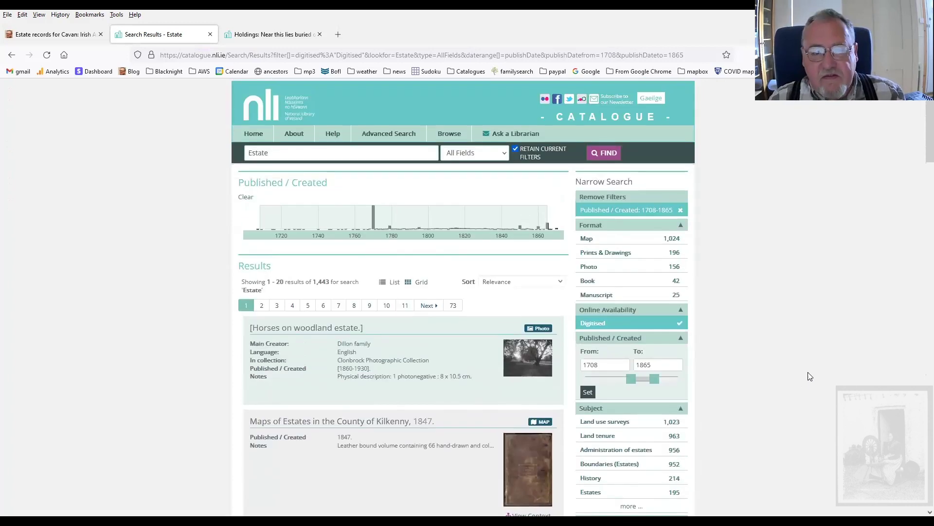
Search 'Estate Mayo' for 45 results and open the Altamont Estates rent ledger, 1840-44
click(338, 153)
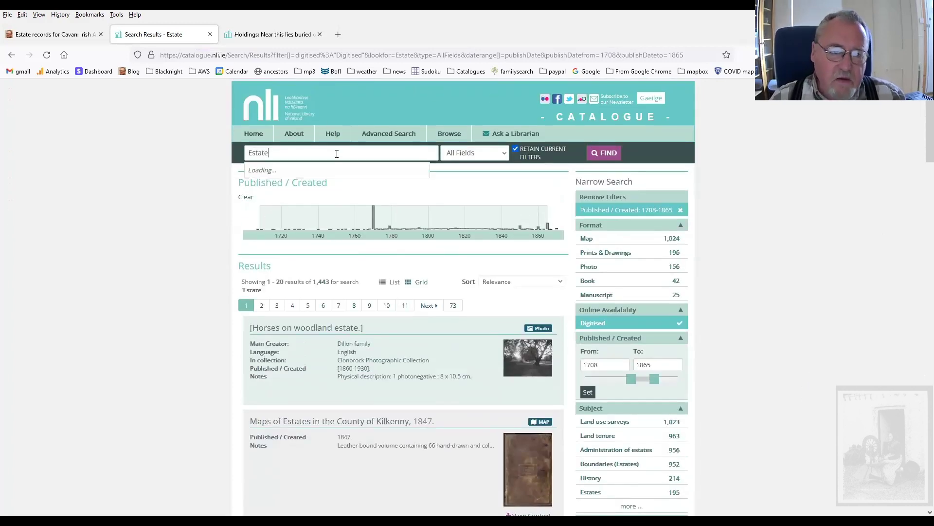
text(Mayo)
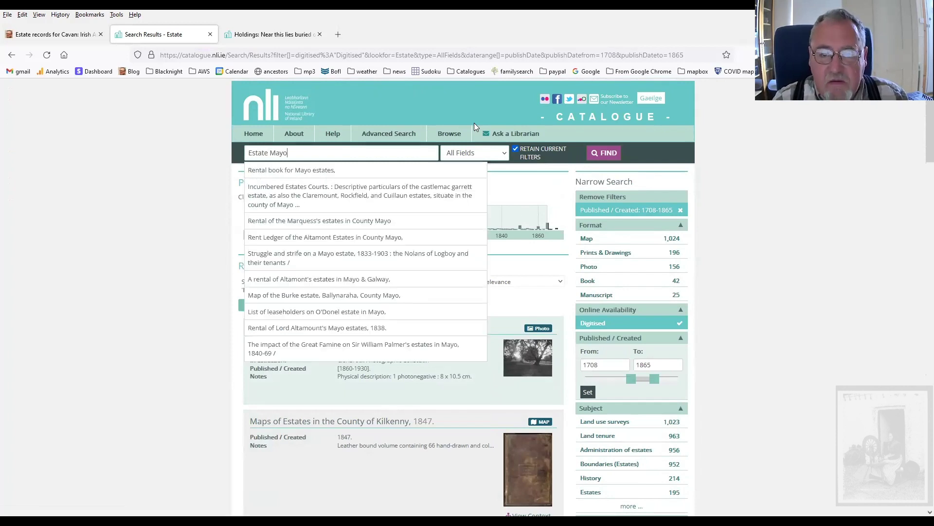
key(Return)
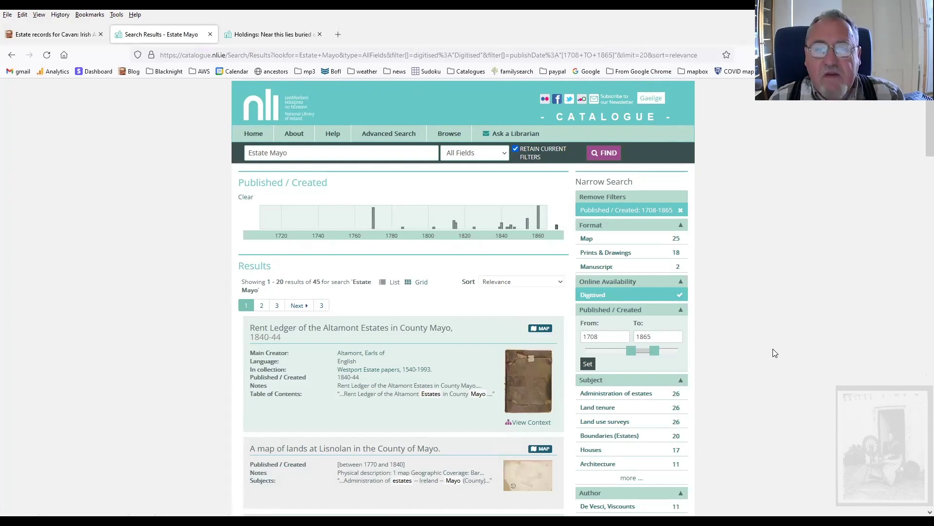
scroll(765, 287, down, 2)
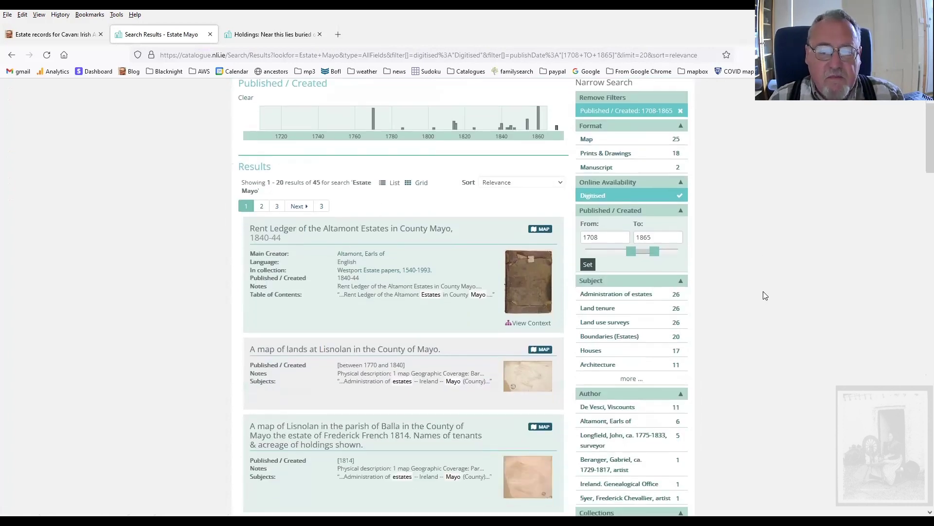
click(376, 233)
Show the rent ledger full screen and page forward to image 8 of 561
scroll(745, 311, down, 3)
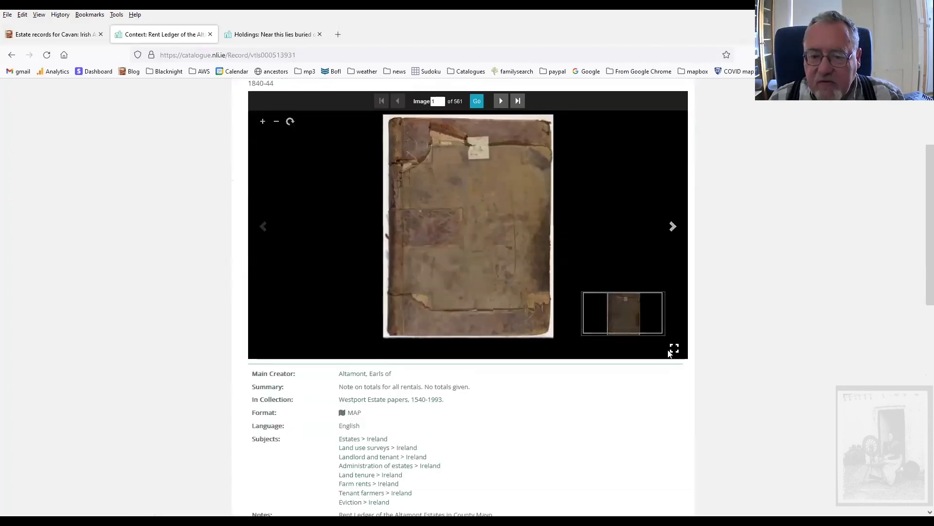
click(921, 268)
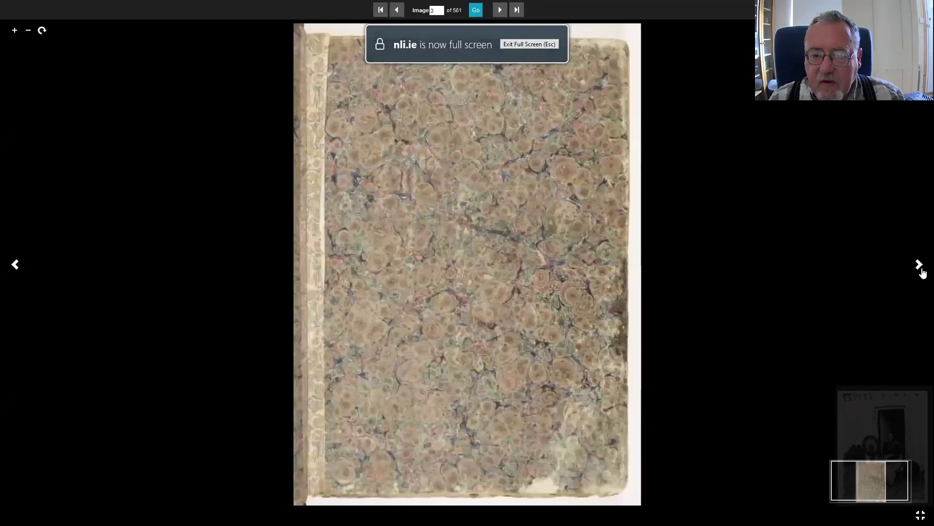
click(922, 271)
click(920, 265)
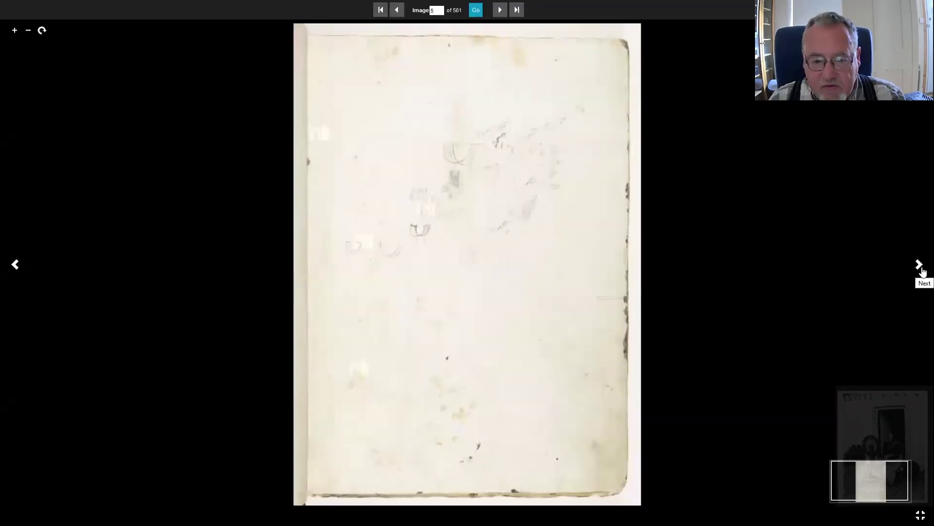
click(919, 265)
click(920, 265)
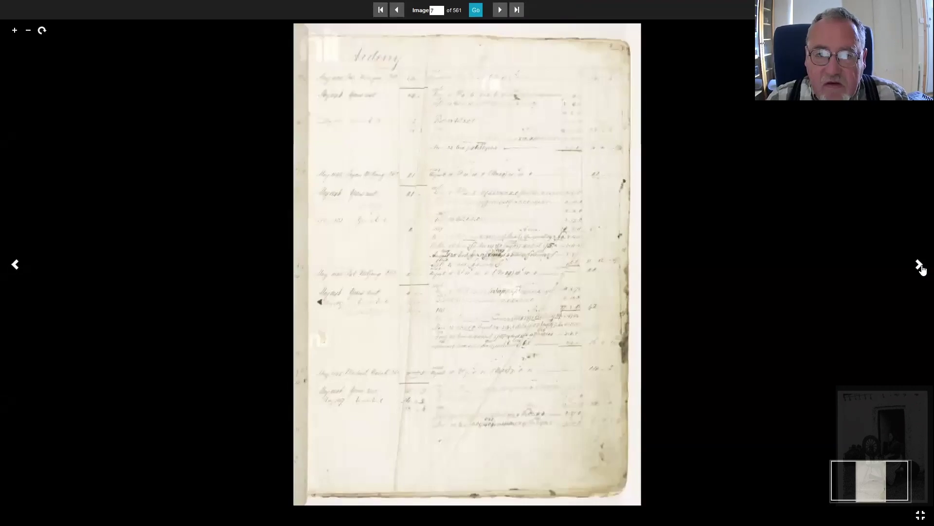
click(920, 266)
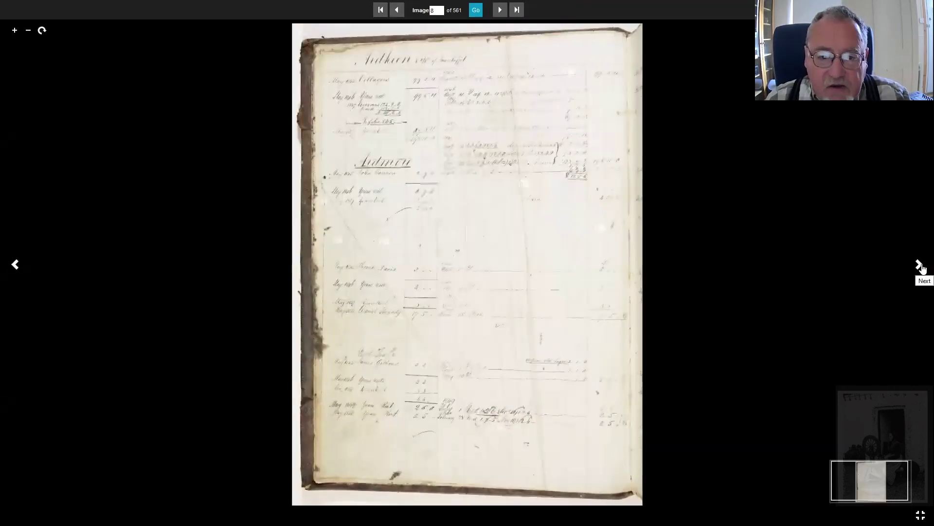
Zoom into the Ardmore tenant rent entries, then go back to the Estate Mayo results
scroll(417, 294, up, 6)
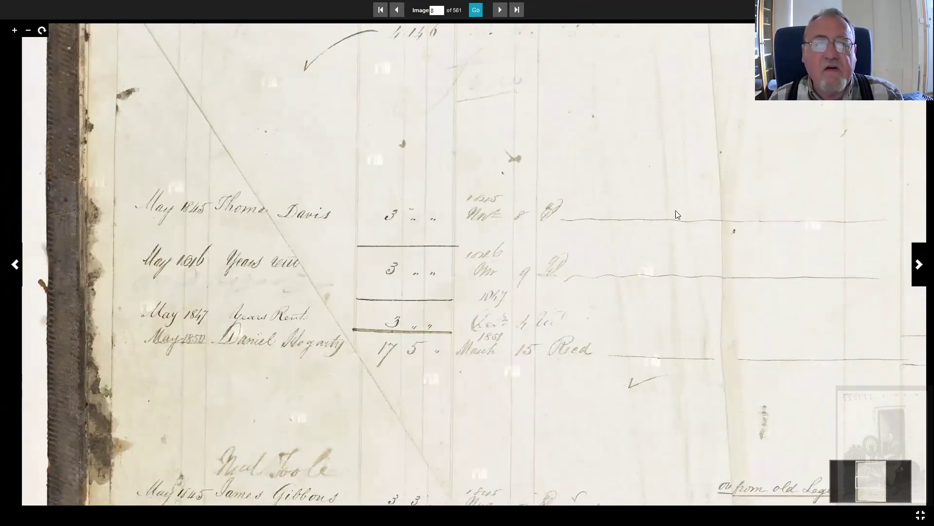
scroll(788, 278, up, 2)
scroll(768, 286, down, 6)
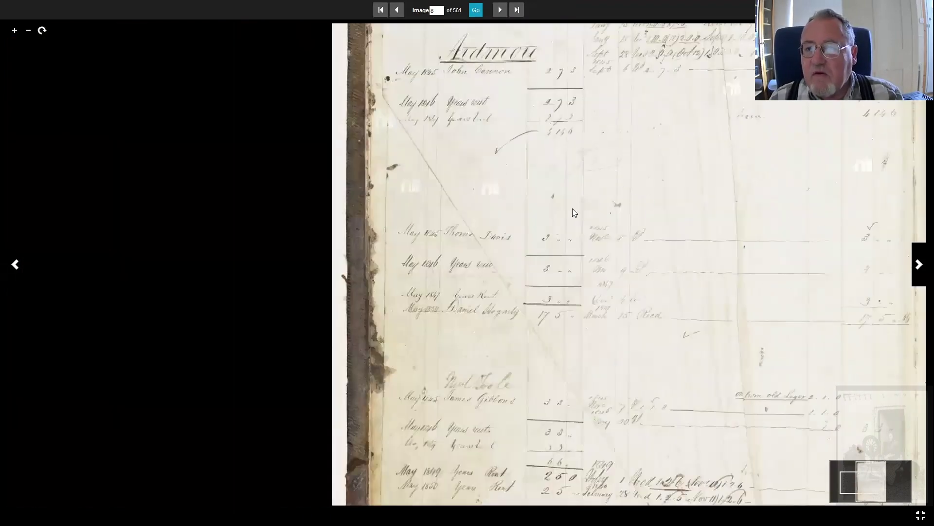
key(Escape)
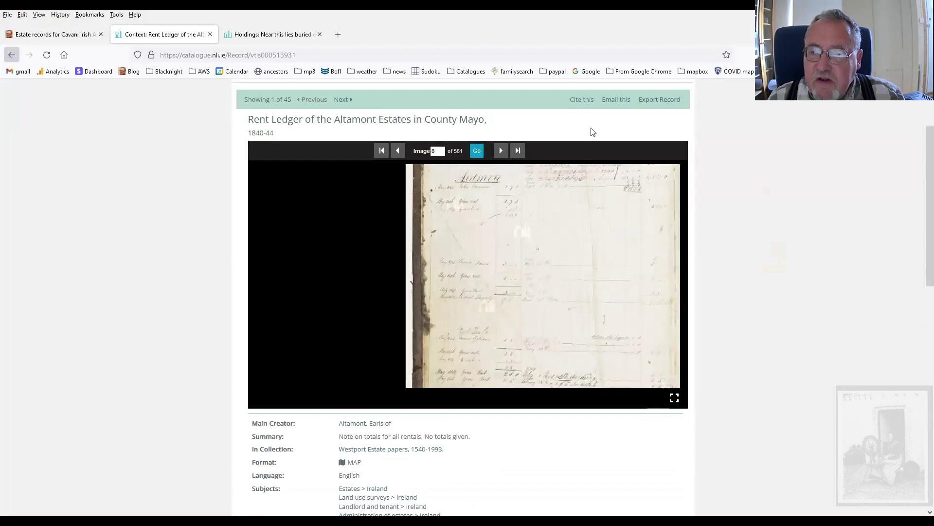
click(11, 55)
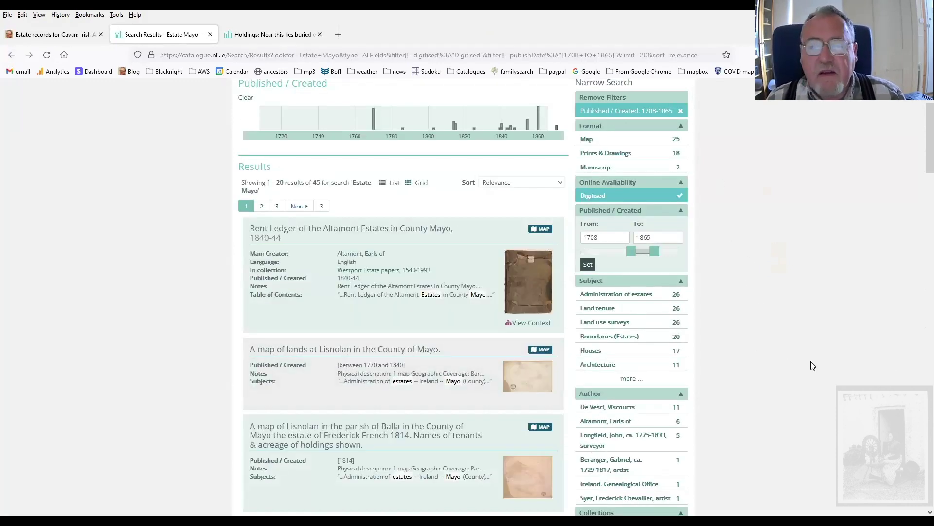
Delete 'Mayo' from the 'Estate Mayo' query and rerun it, keeping the digitised and 1708–1865 filters
scroll(747, 390, up, 2)
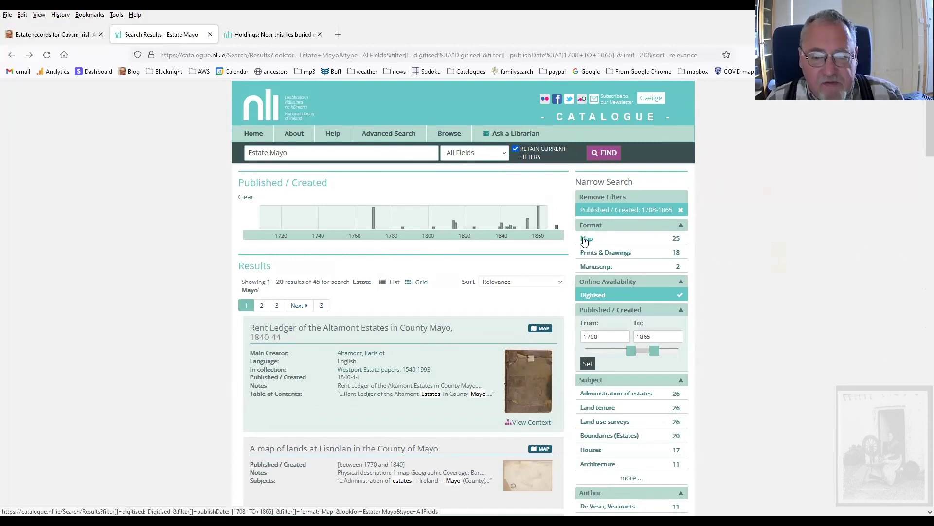
scroll(717, 171, down, 1)
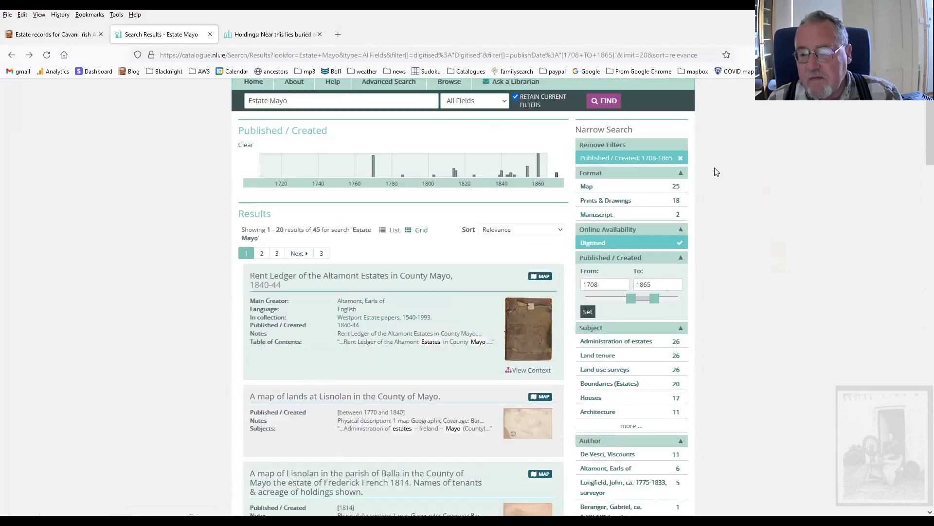
scroll(717, 172, down, 4)
scroll(710, 158, down, 1)
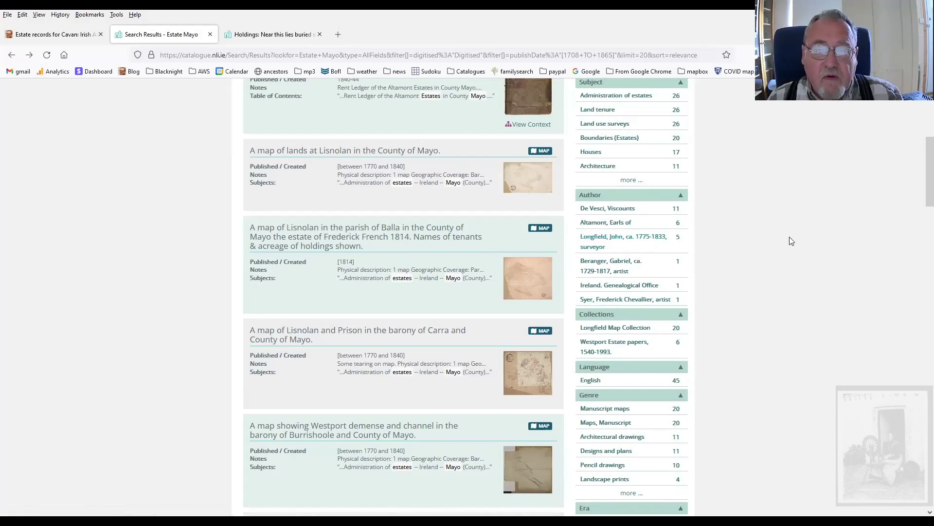
scroll(383, 202, up, 4)
scroll(633, 216, up, 2)
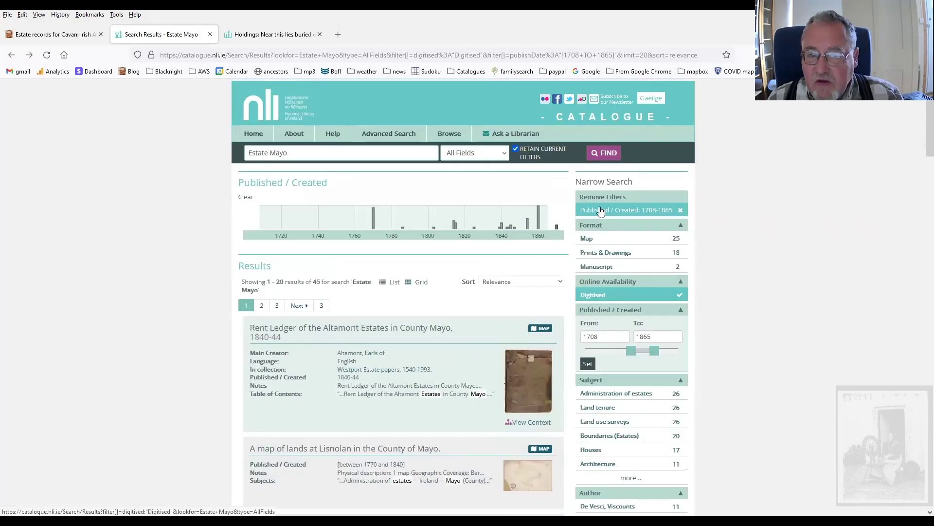
double_click(290, 154)
key(BackSpace)
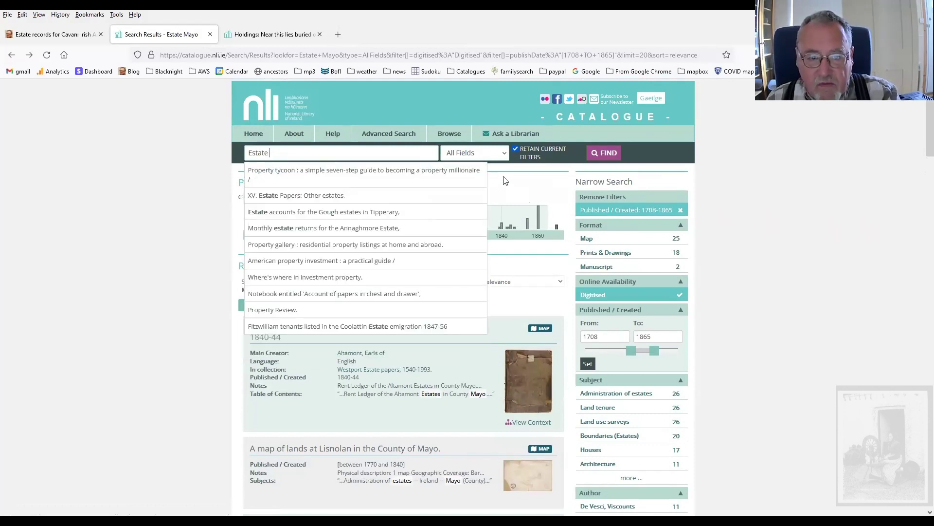
key(Return)
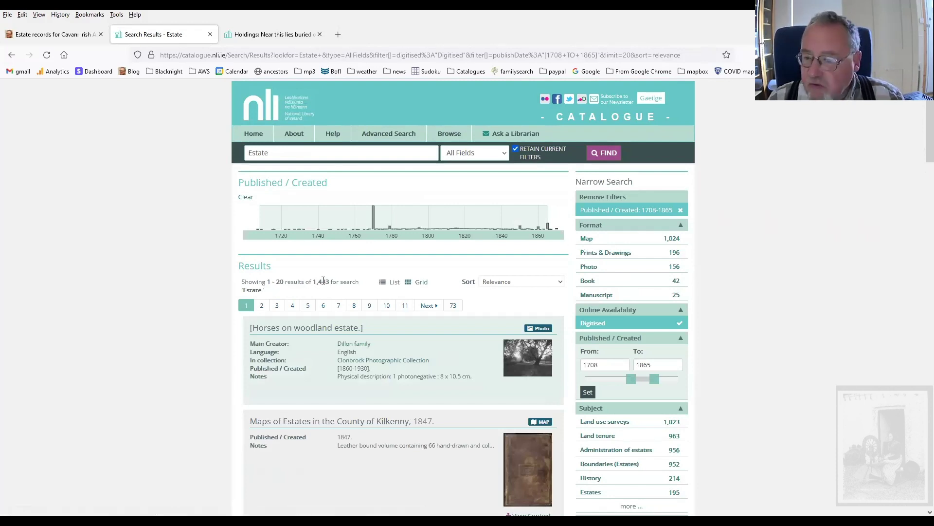
Filter the Estate results to Map format (1,024 maps) and open the 1847 Kilkenny estate maps record
click(590, 249)
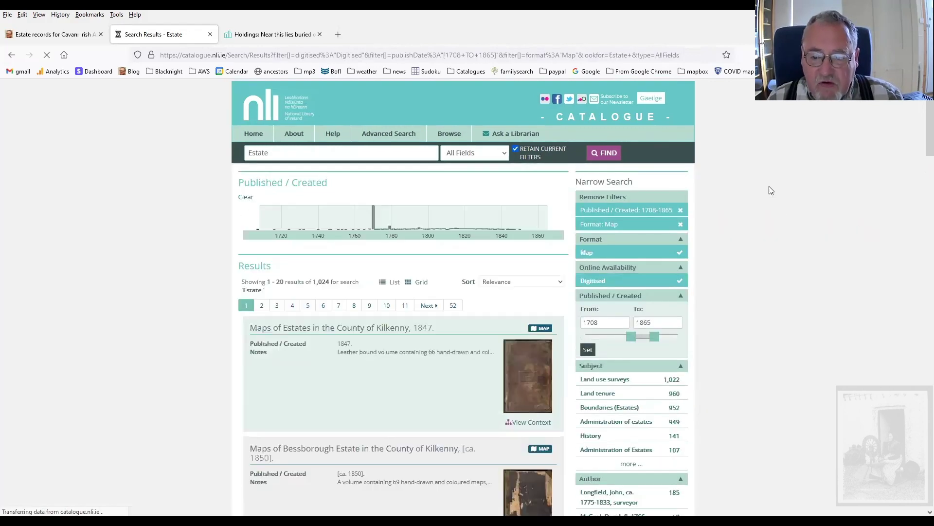
scroll(763, 185, down, 6)
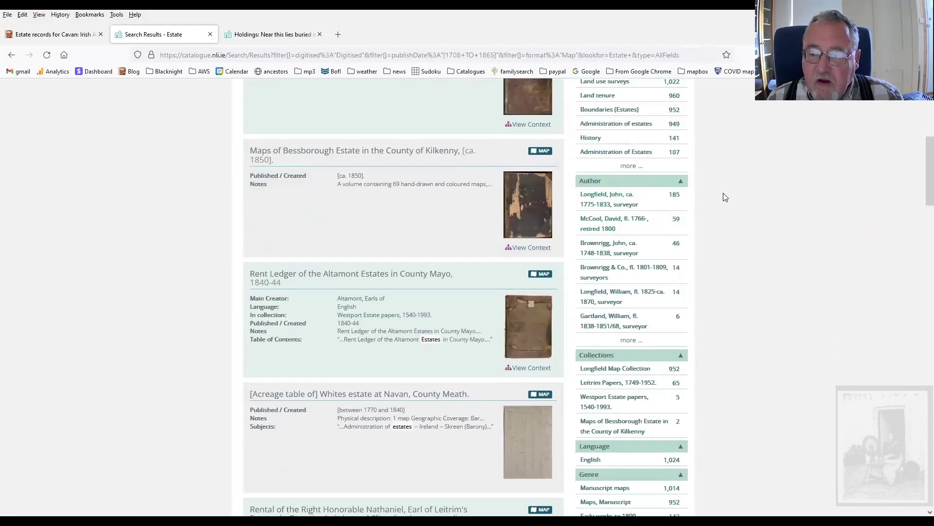
scroll(744, 219, up, 3)
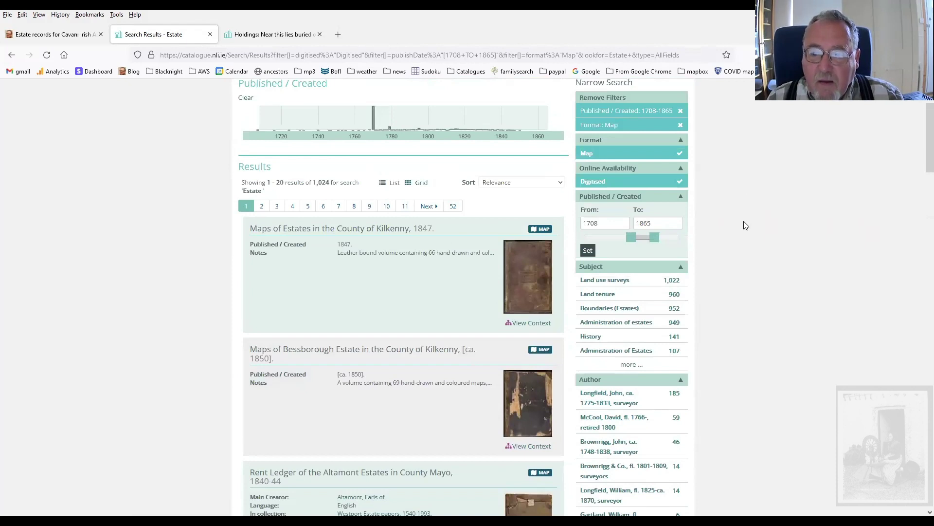
scroll(746, 222, up, 2)
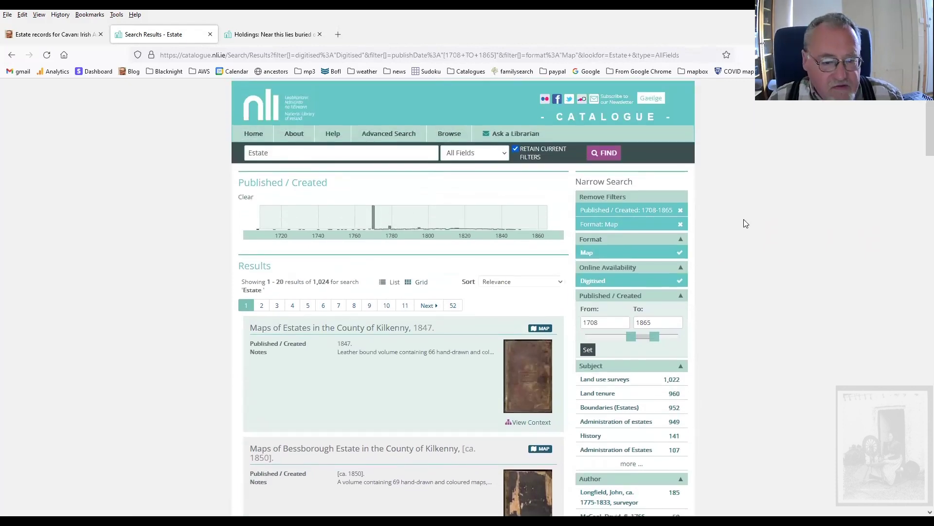
scroll(743, 218, down, 2)
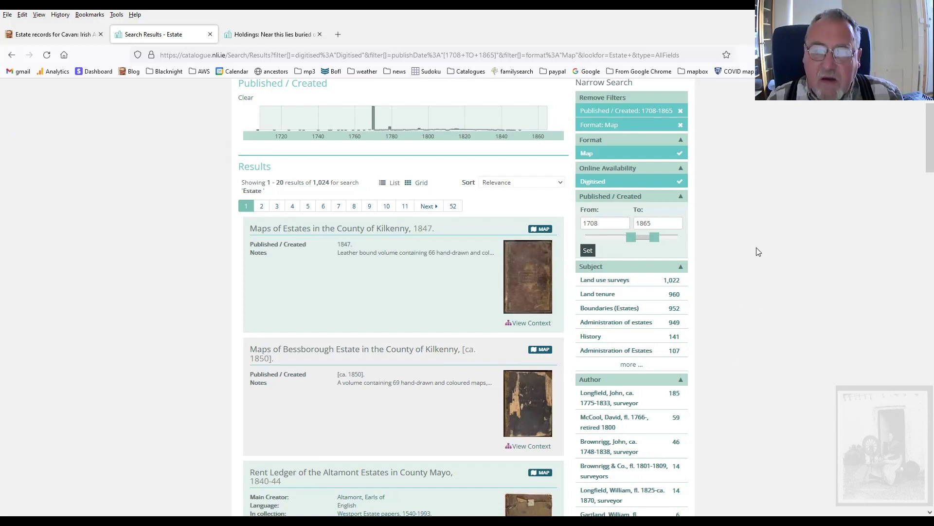
scroll(743, 296, down, 1)
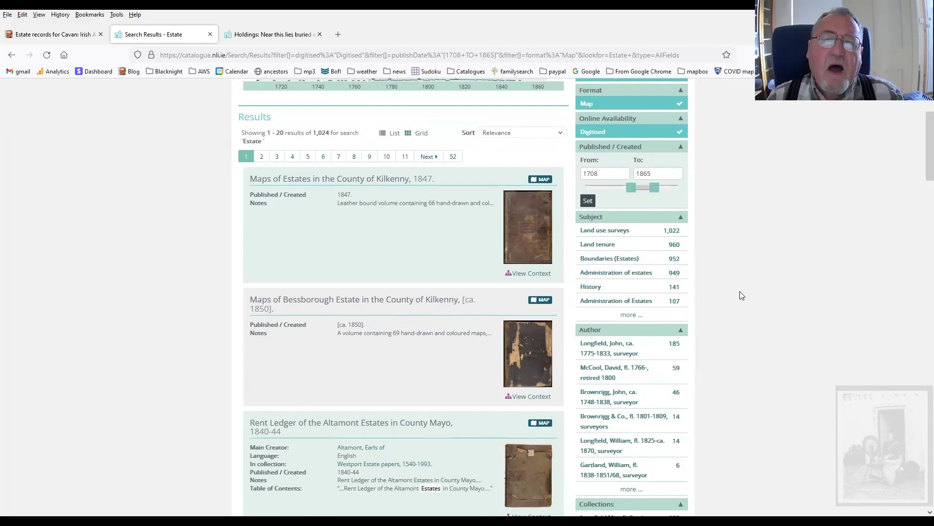
scroll(740, 294, up, 3)
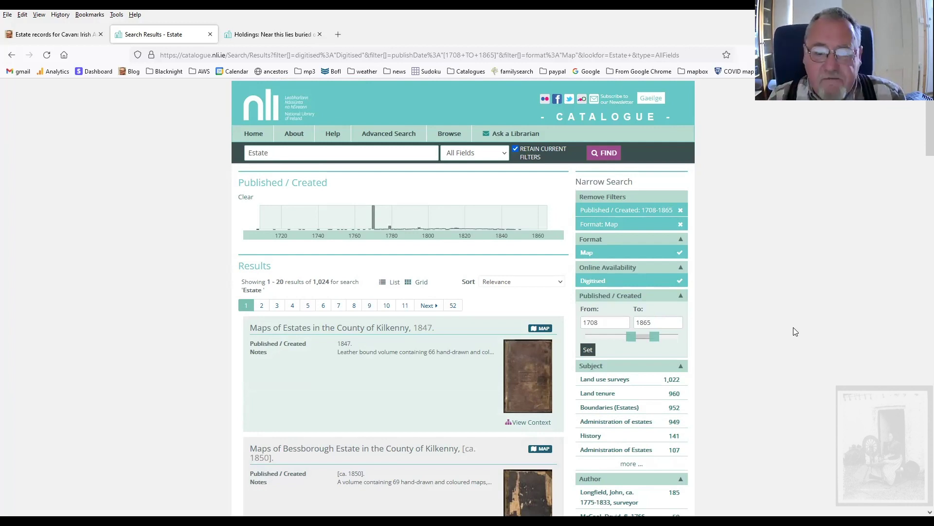
scroll(795, 332, down, 3)
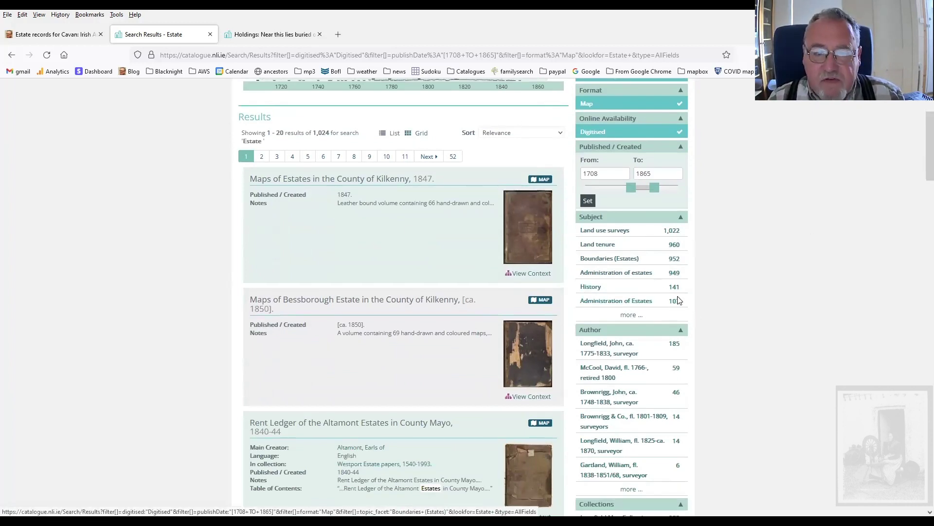
click(380, 186)
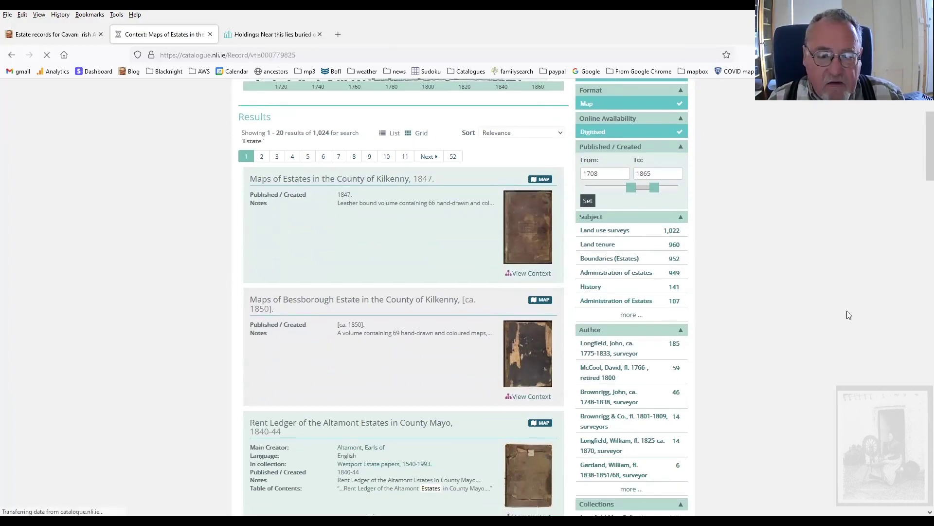
Review the Get this access details for the Kilkenny estate maps record, call number MS L 476
scroll(808, 262, down, 10)
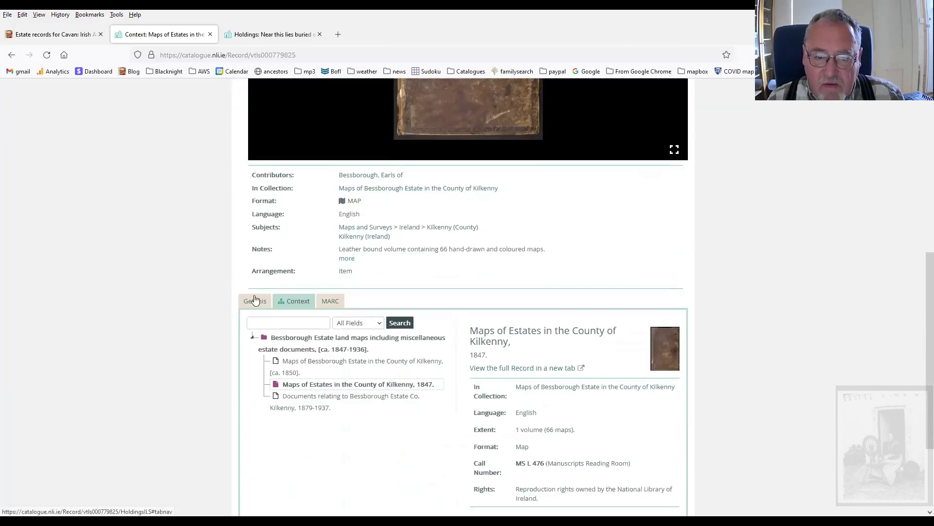
scroll(552, 234, down, 2)
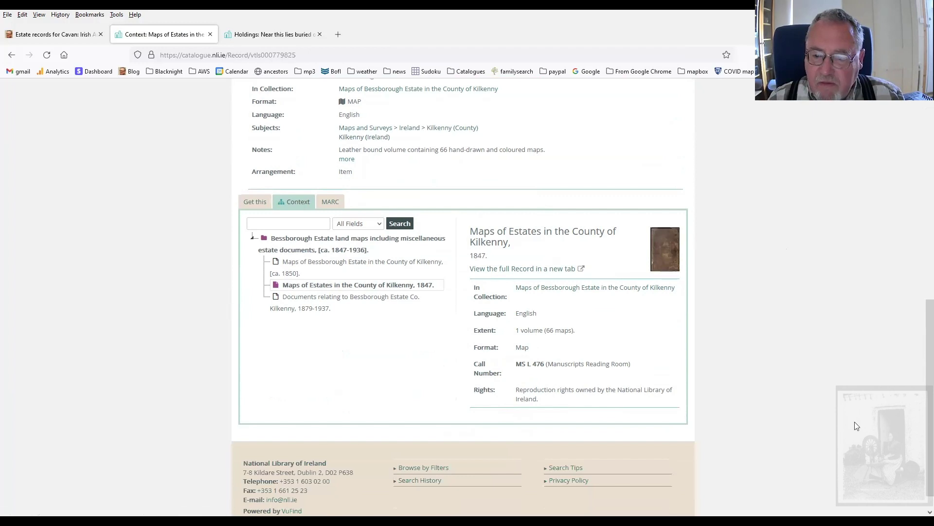
scroll(753, 436, down, 2)
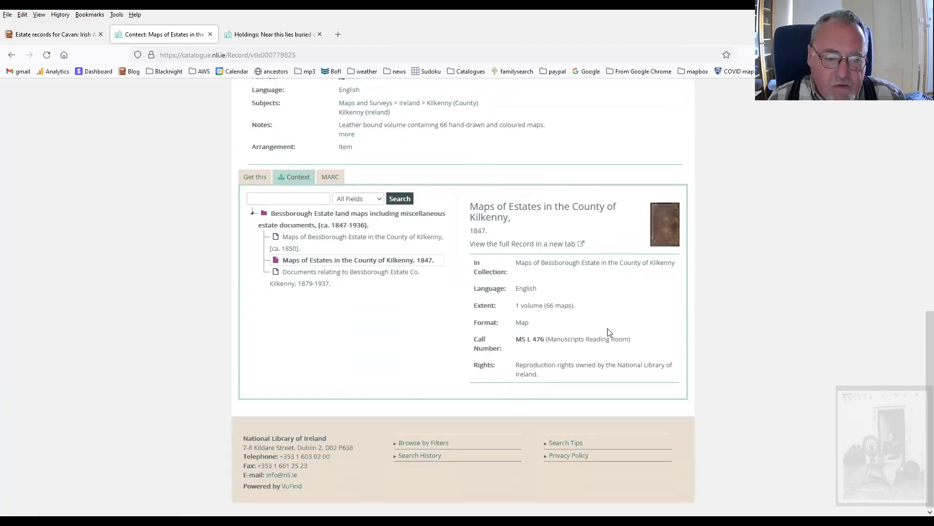
click(256, 178)
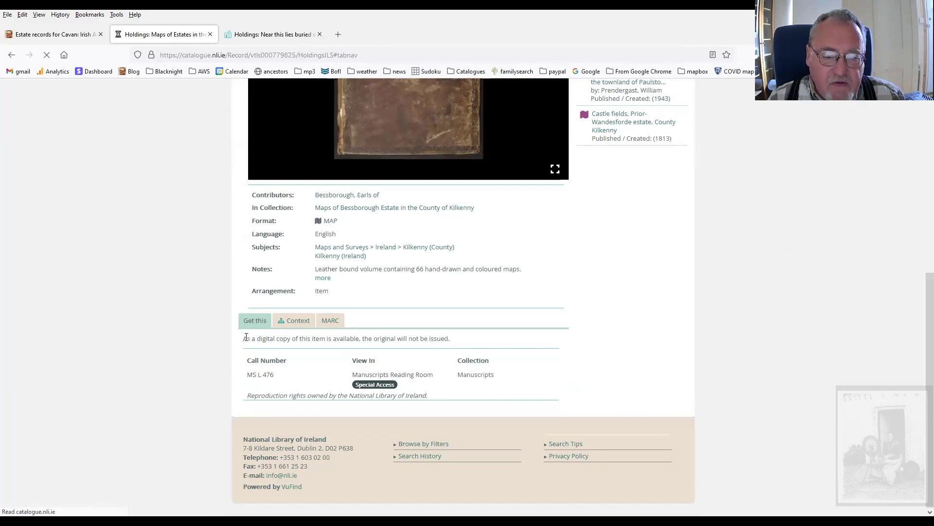
drag(245, 338, 463, 343)
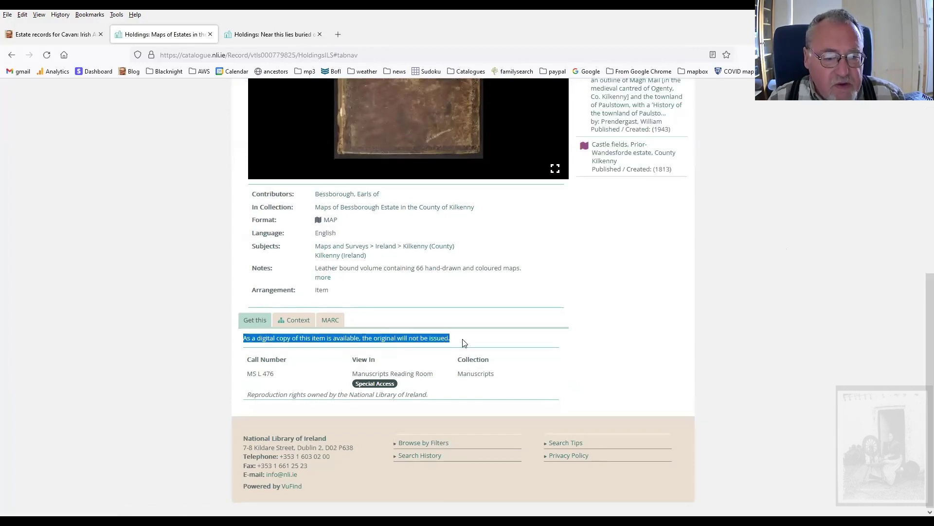
scroll(797, 417, up, 7)
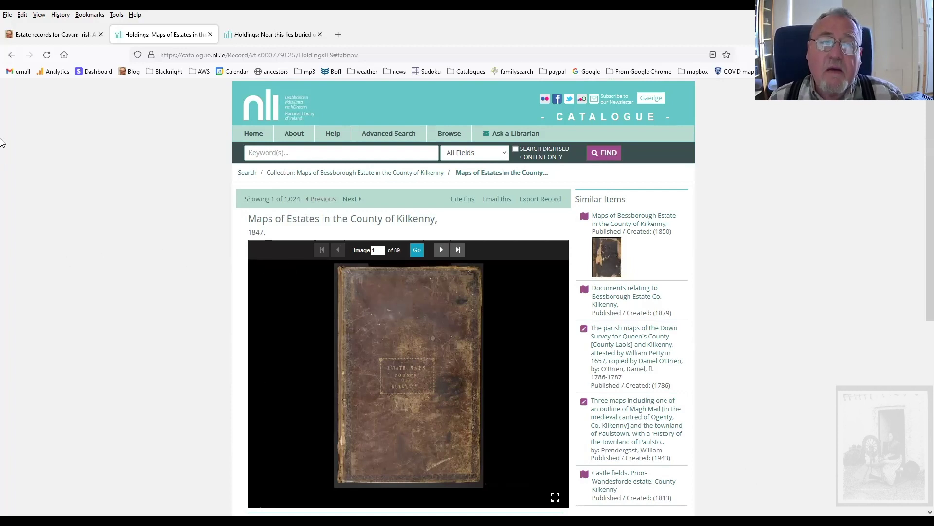
click(5, 55)
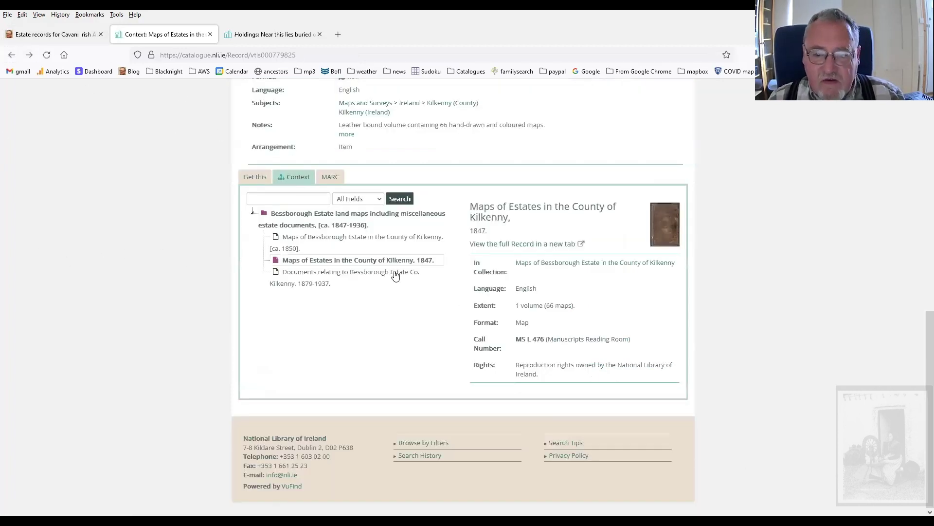
Back on the Estate map results, filter by author 'Longfield, John, ca. 1775-1833, surveyor' and browse them
scroll(707, 350, up, 5)
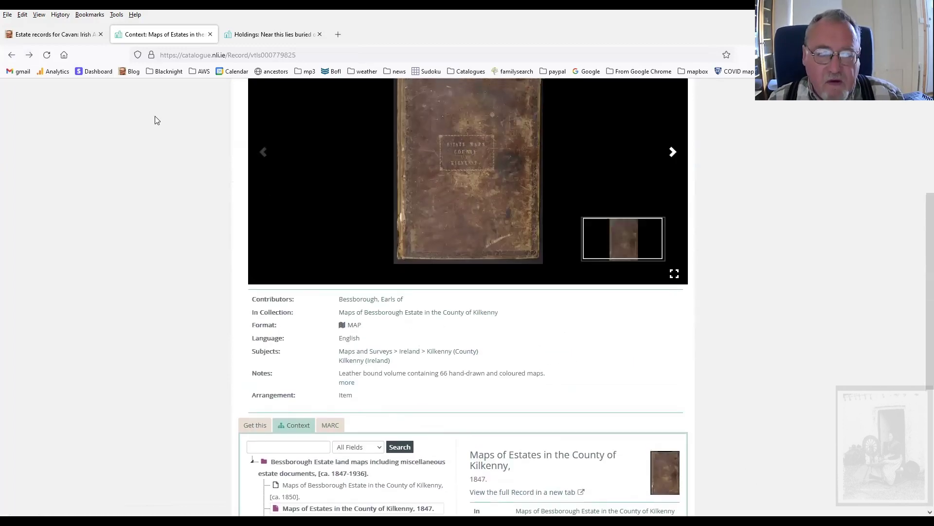
click(11, 54)
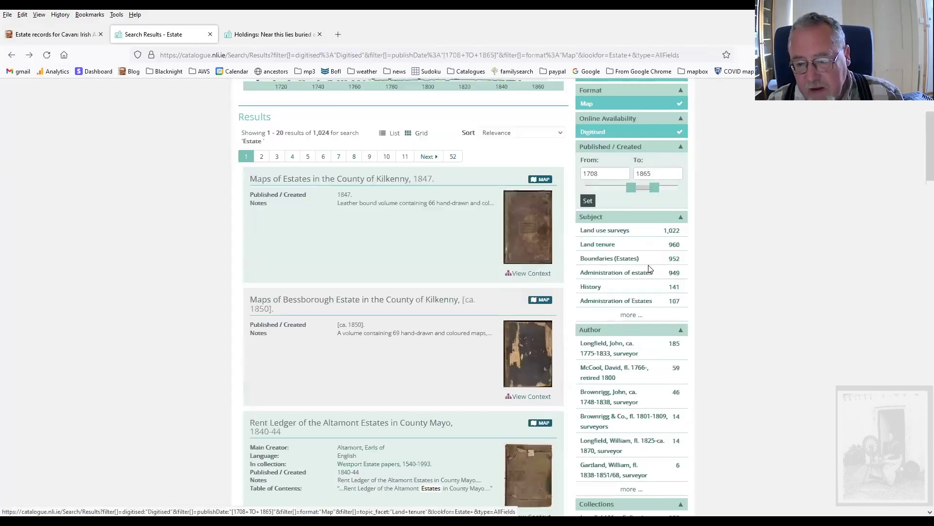
scroll(759, 248, down, 4)
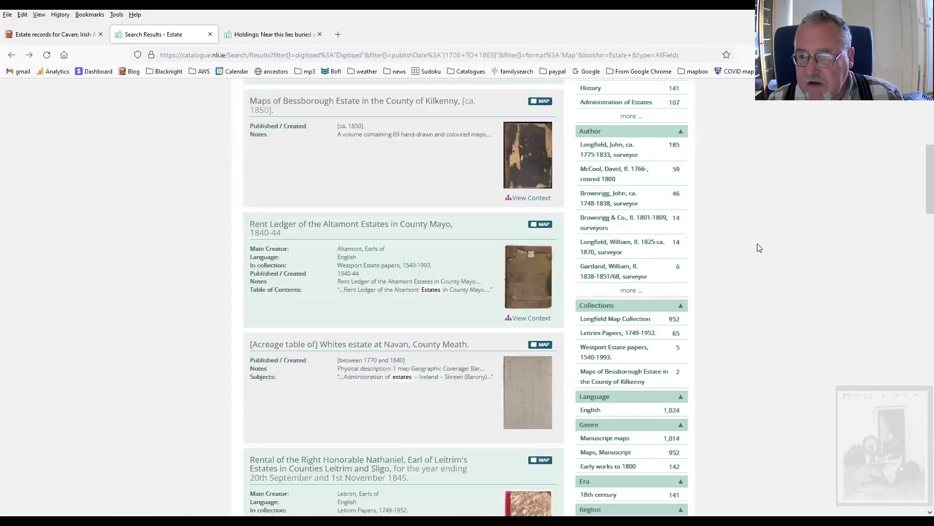
click(606, 148)
scroll(822, 306, down, 3)
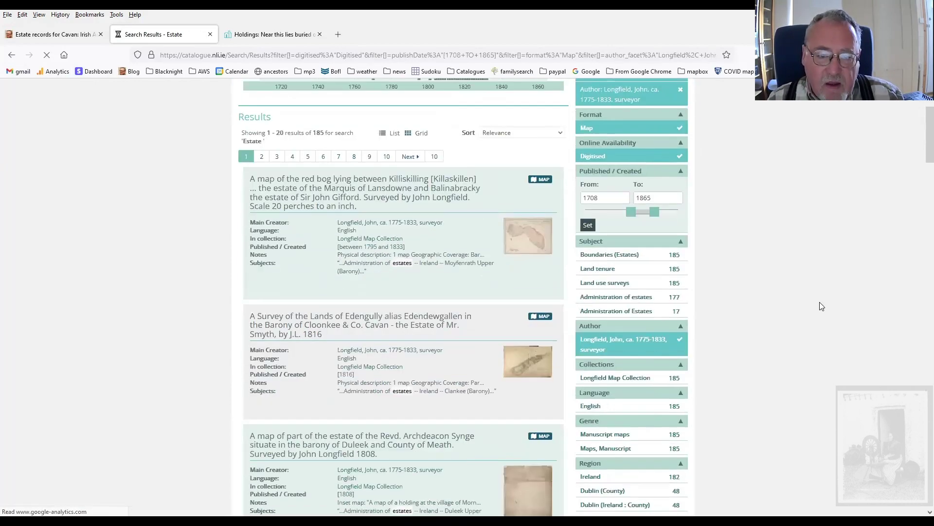
scroll(820, 308, down, 2)
scroll(818, 321, down, 3)
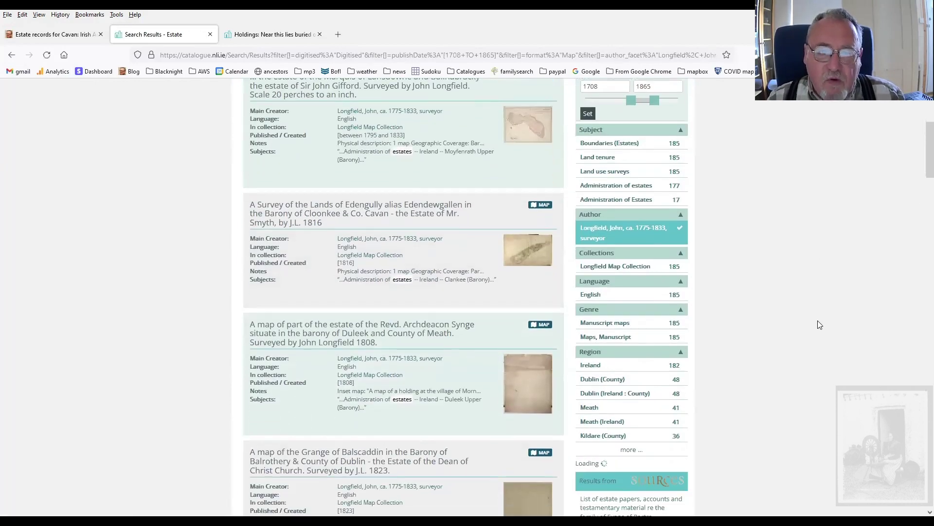
scroll(817, 321, down, 5)
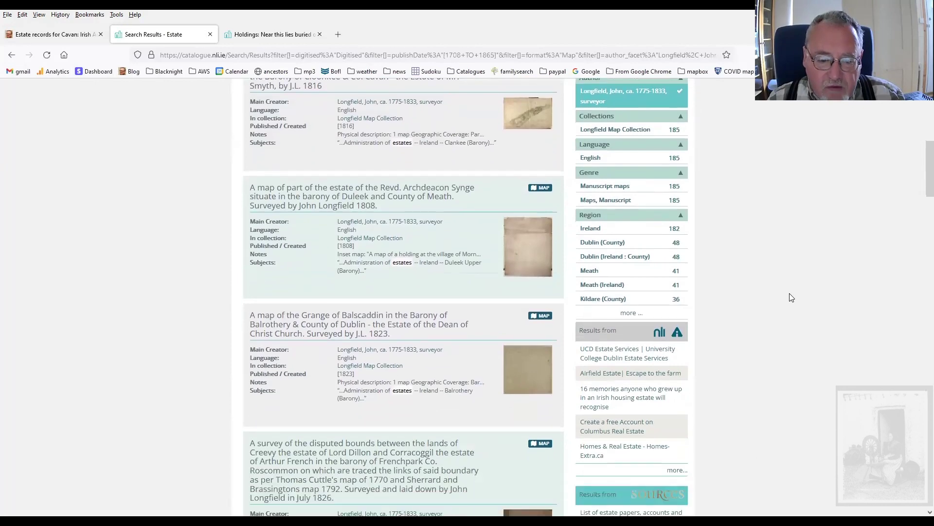
scroll(791, 297, down, 3)
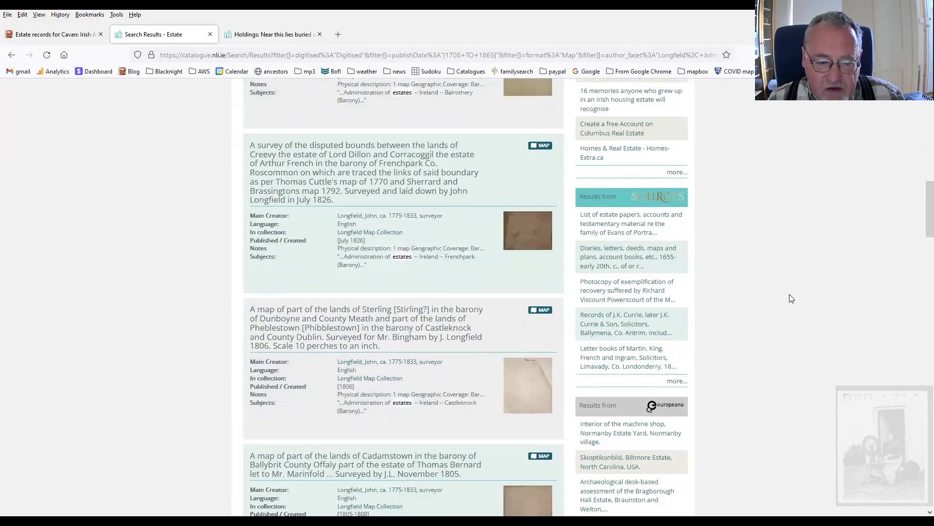
scroll(789, 297, down, 3)
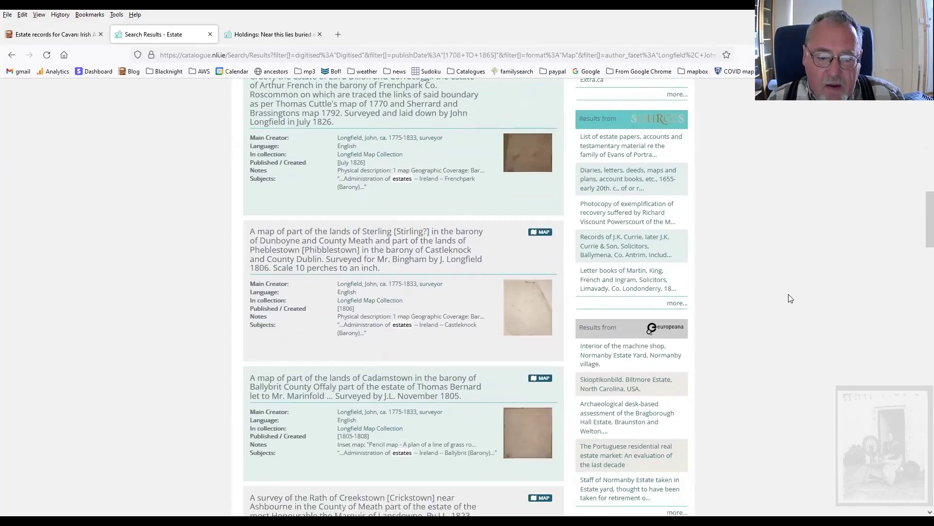
scroll(879, 346, down, 4)
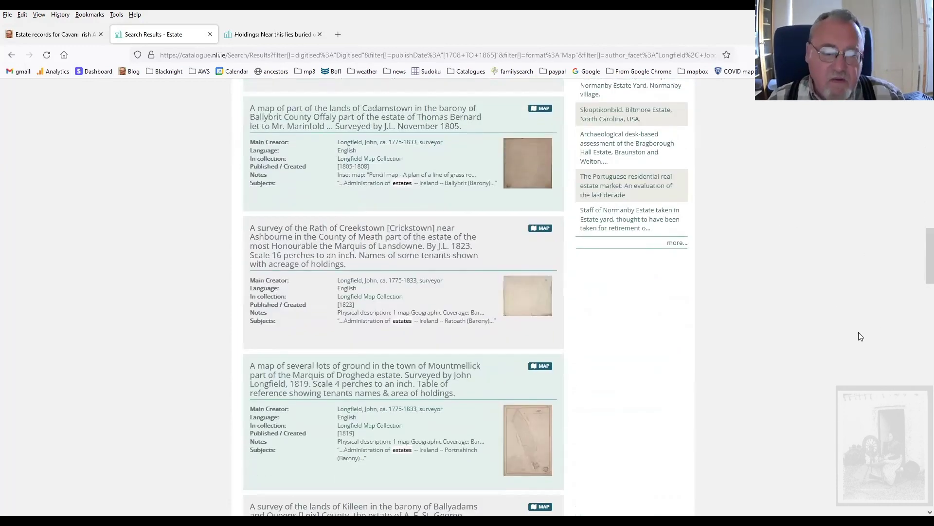
scroll(860, 339, down, 7)
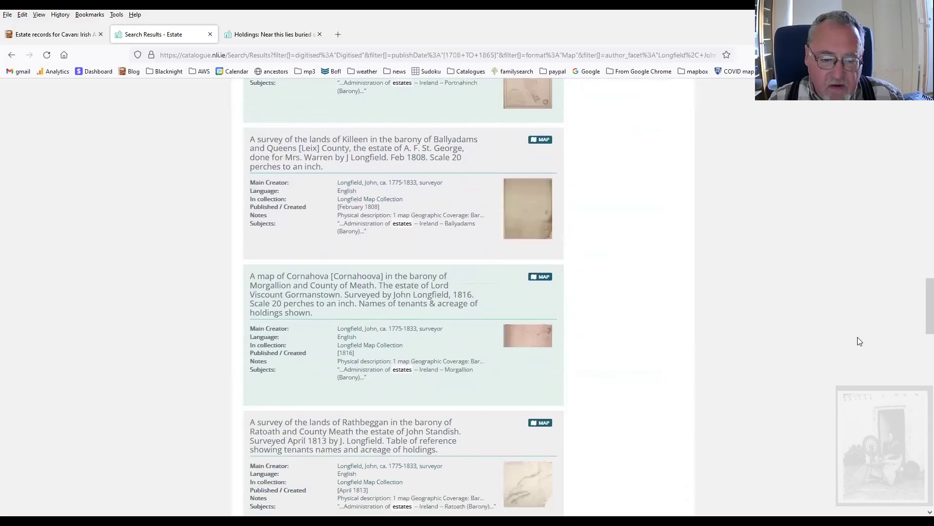
scroll(860, 341, up, 20)
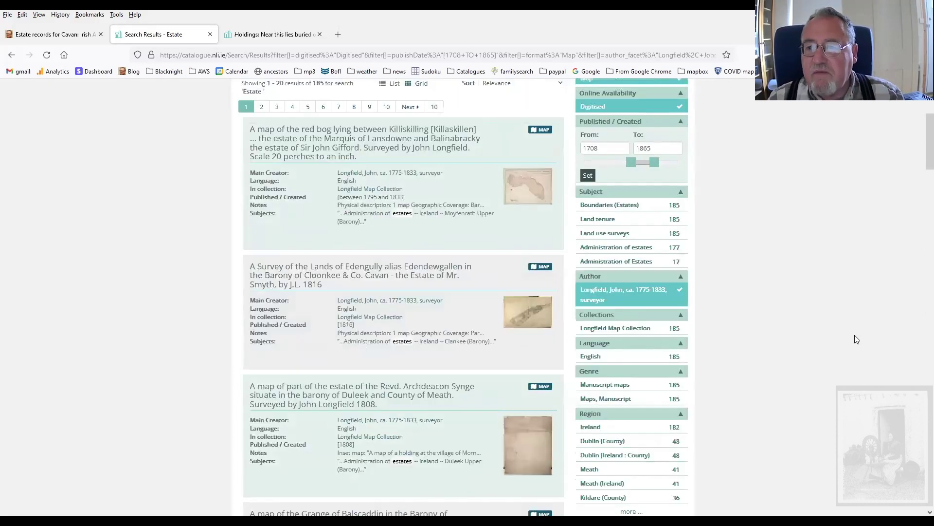
scroll(857, 339, up, 3)
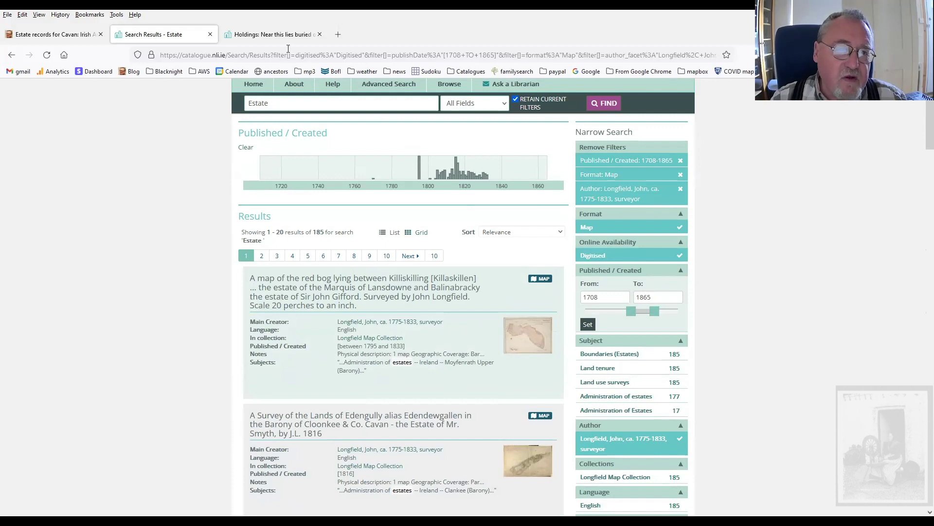
Open the Kings of Leinster burial map record and view the map full screen, panning left
click(280, 35)
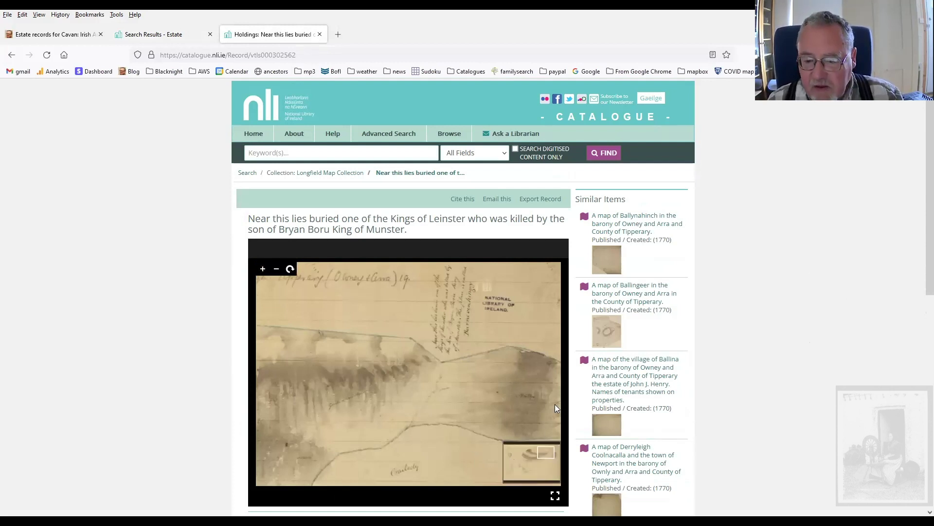
scroll(741, 271, down, 1)
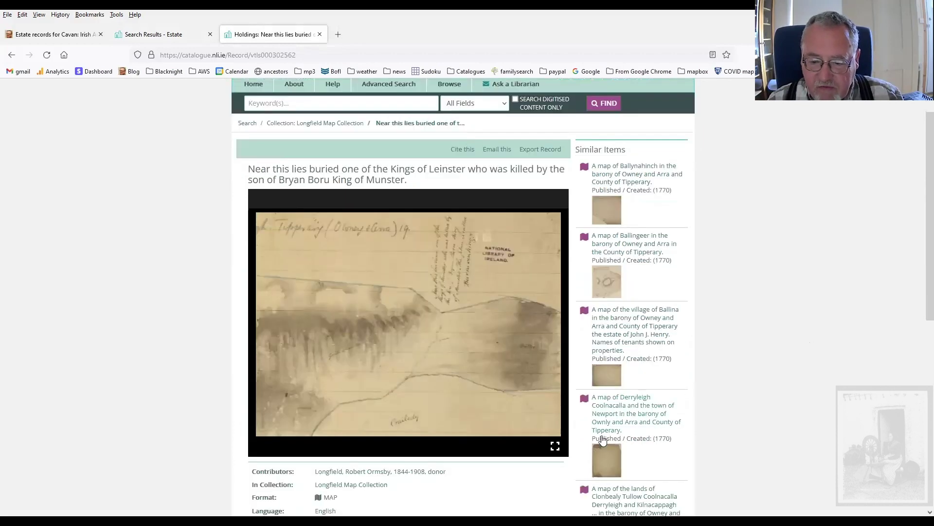
click(556, 446)
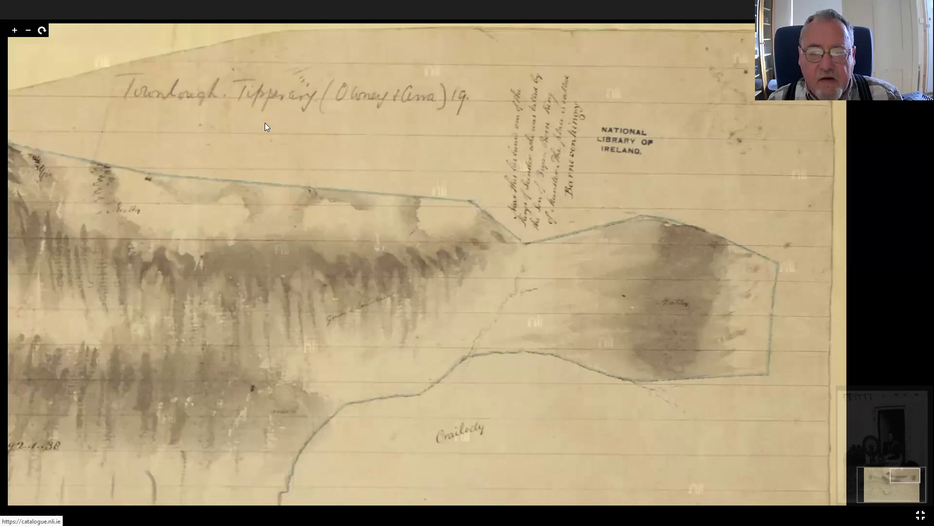
drag(533, 224, 300, 222)
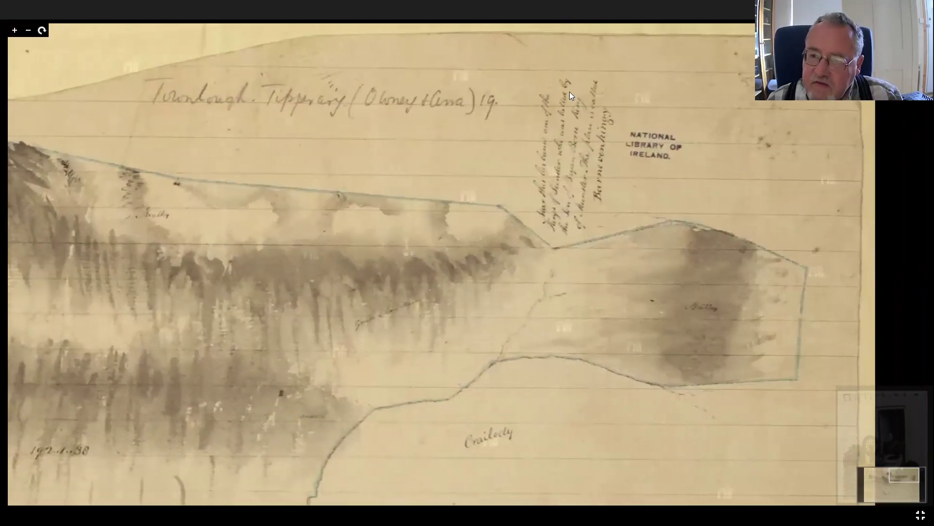
Rotate the map through quarter turns back to landscape, then exit full screen
click(42, 32)
scroll(657, 364, up, 3)
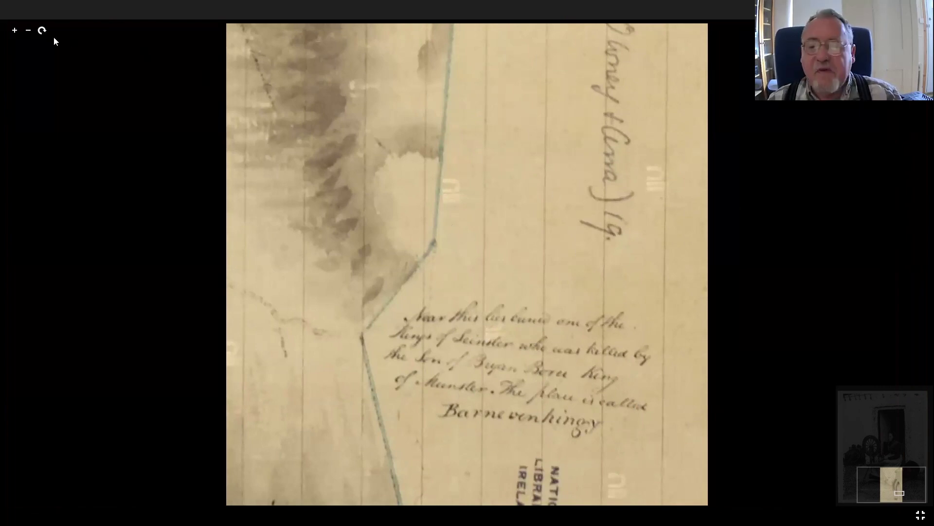
click(42, 30)
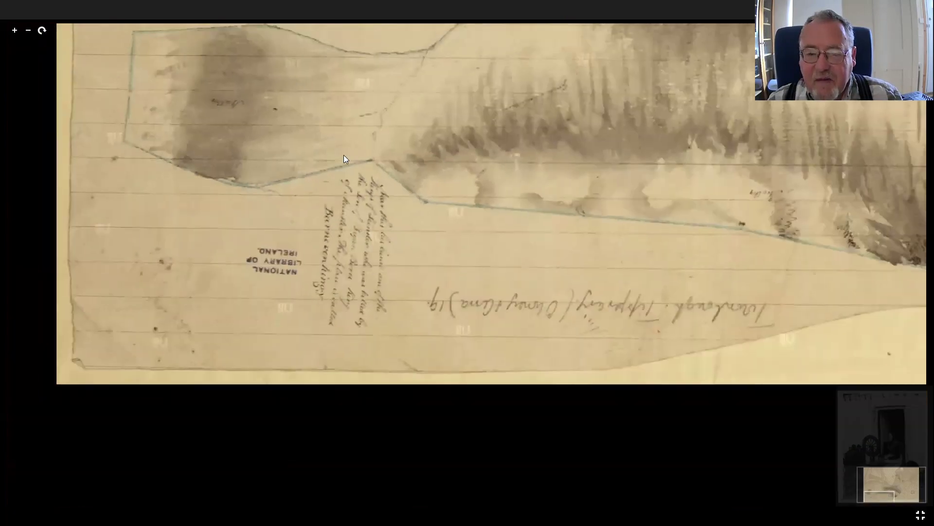
click(42, 31)
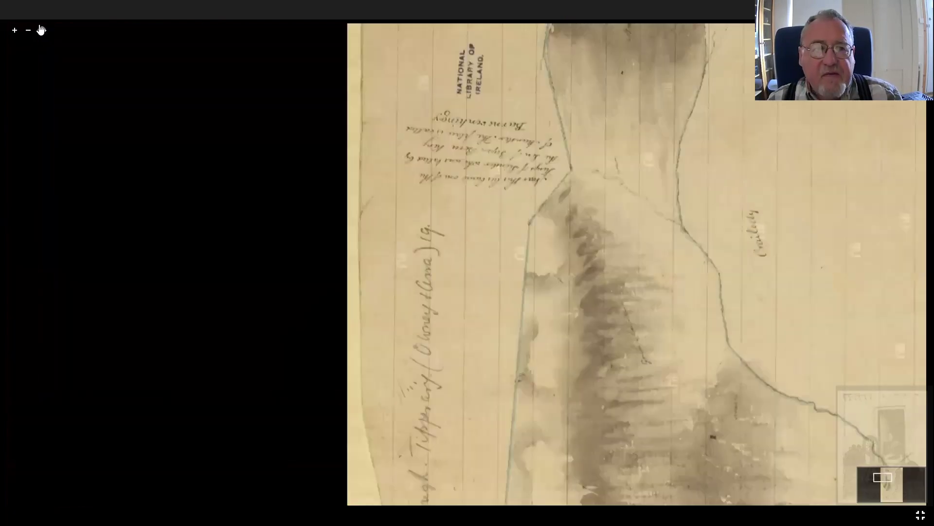
click(42, 31)
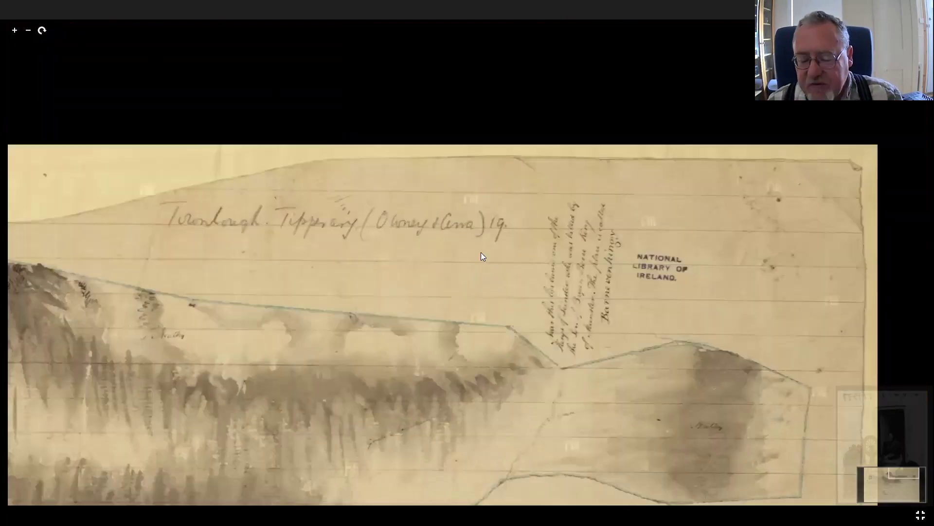
key(Escape)
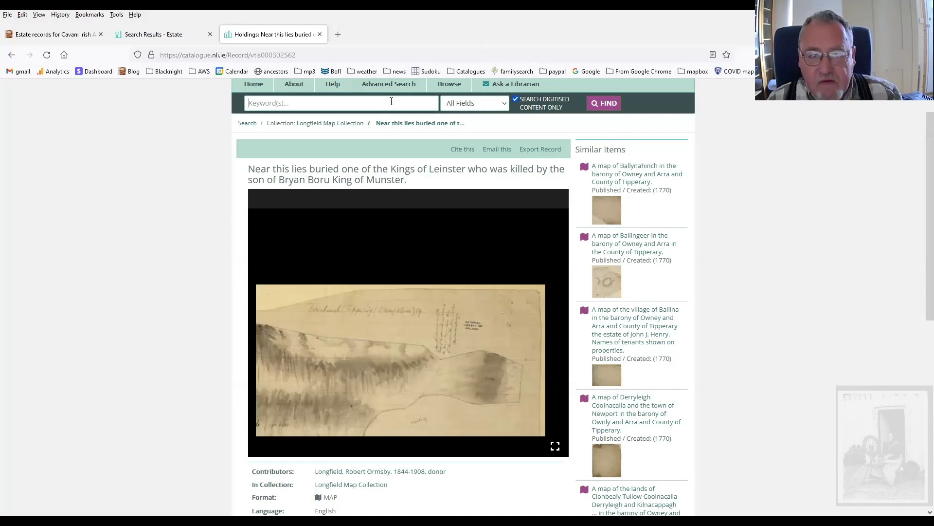
Run a keyword search for 'genealogical' and browse the results
text(g)
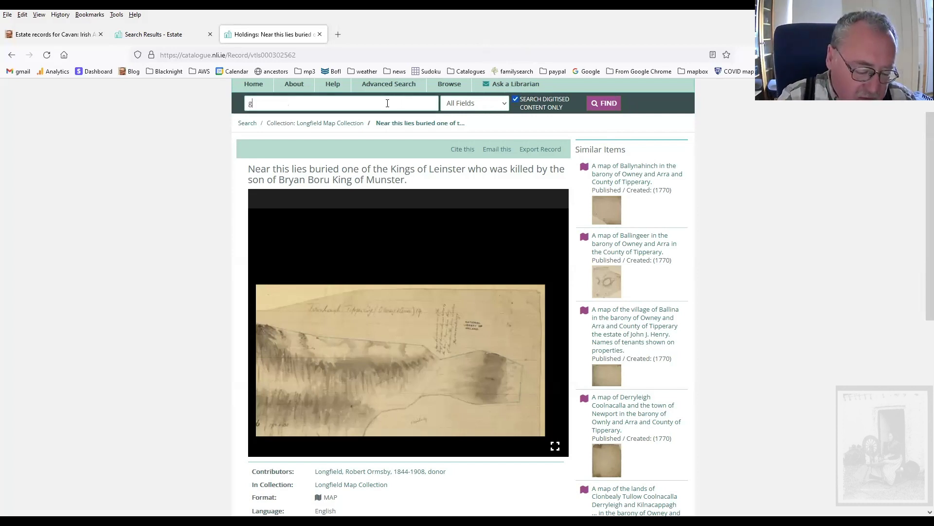
text(enealog)
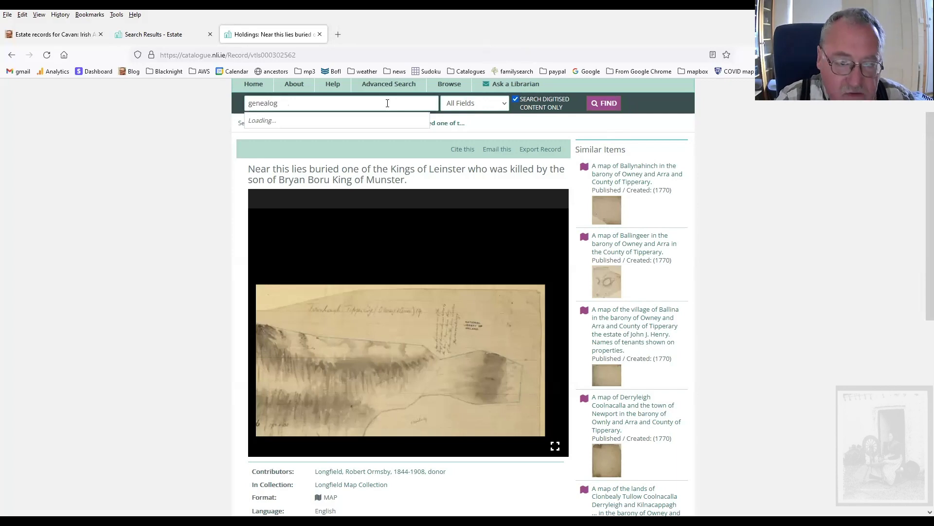
text(ical)
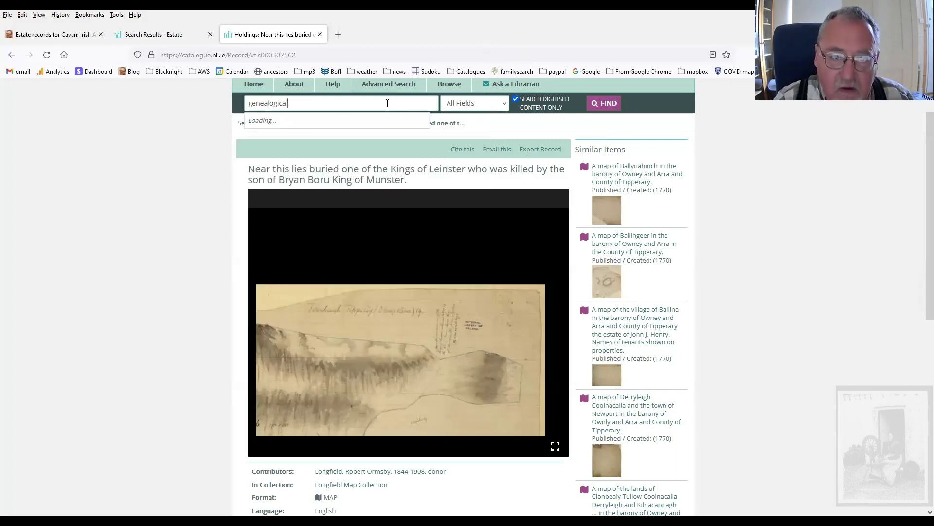
key(Return)
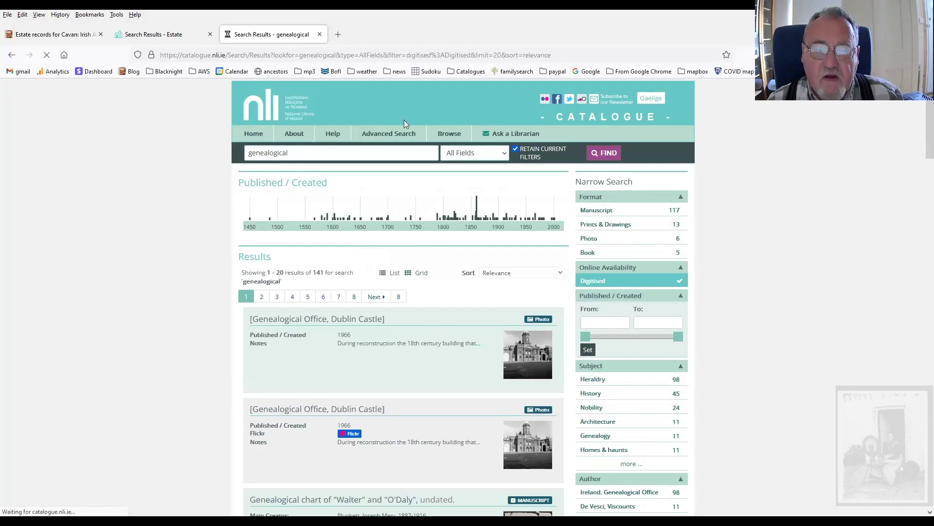
scroll(554, 226, down, 4)
scroll(555, 225, down, 3)
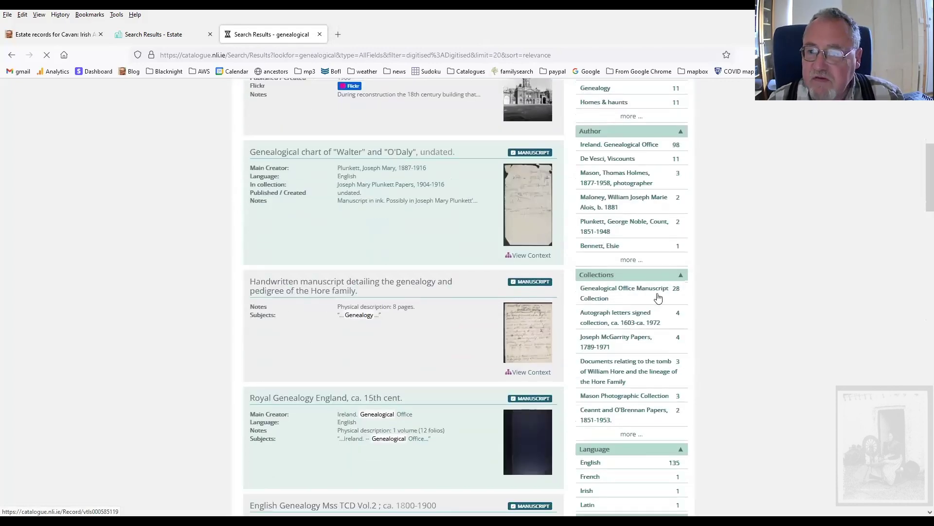
scroll(633, 222, up, 3)
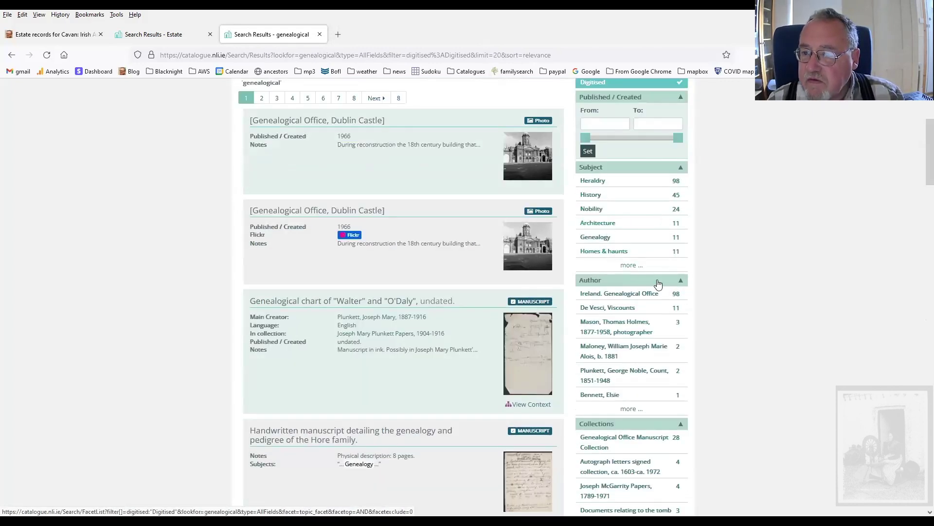
scroll(687, 346, down, 4)
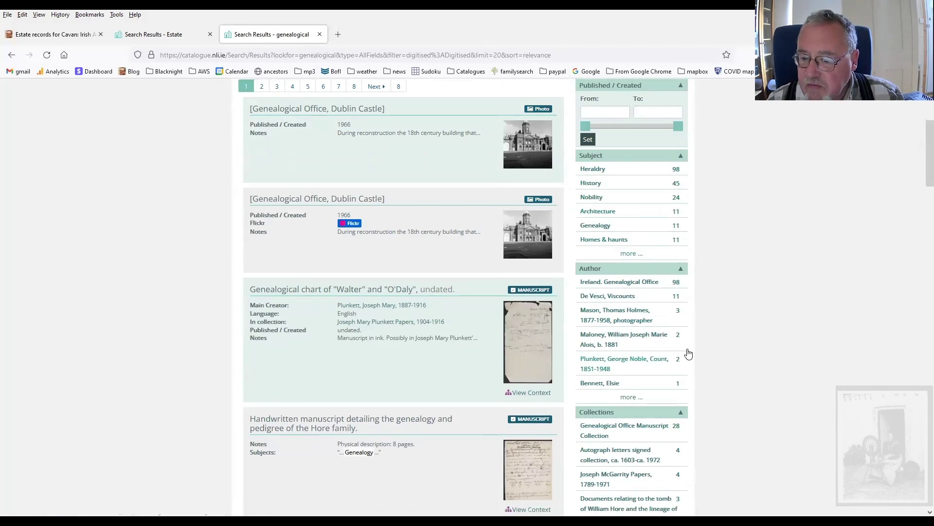
scroll(675, 318, down, 3)
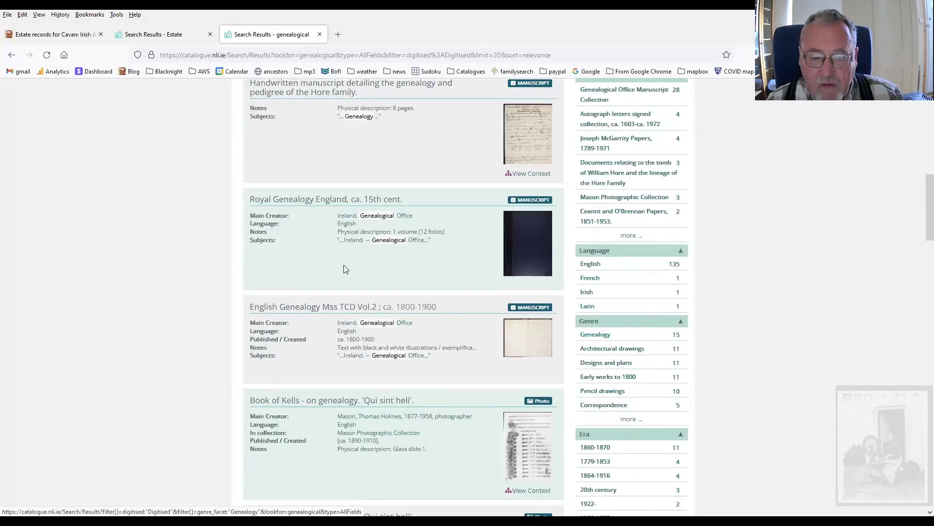
scroll(347, 270, up, 10)
scroll(348, 157, up, 2)
Replace the query with the Betham 'Genealogical abstracts of Prerogative wills' title suggestion and search
click(312, 152)
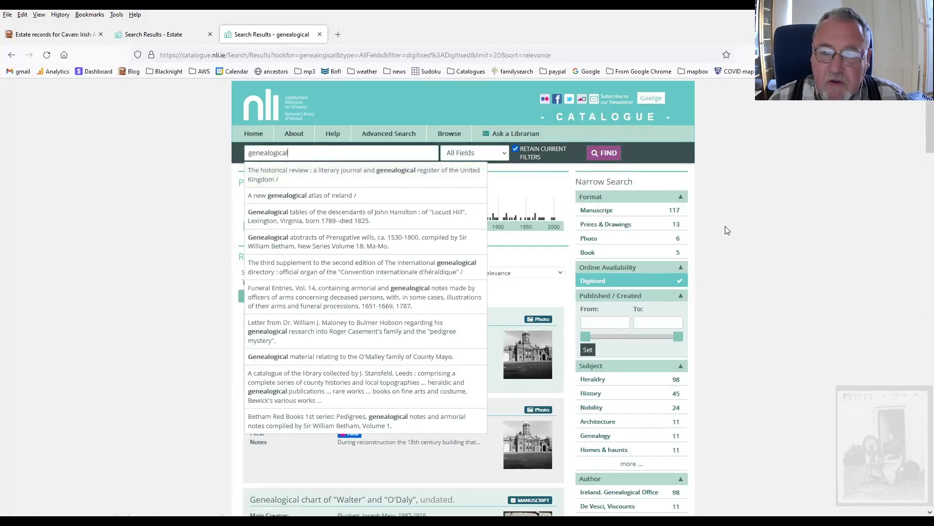
click(333, 250)
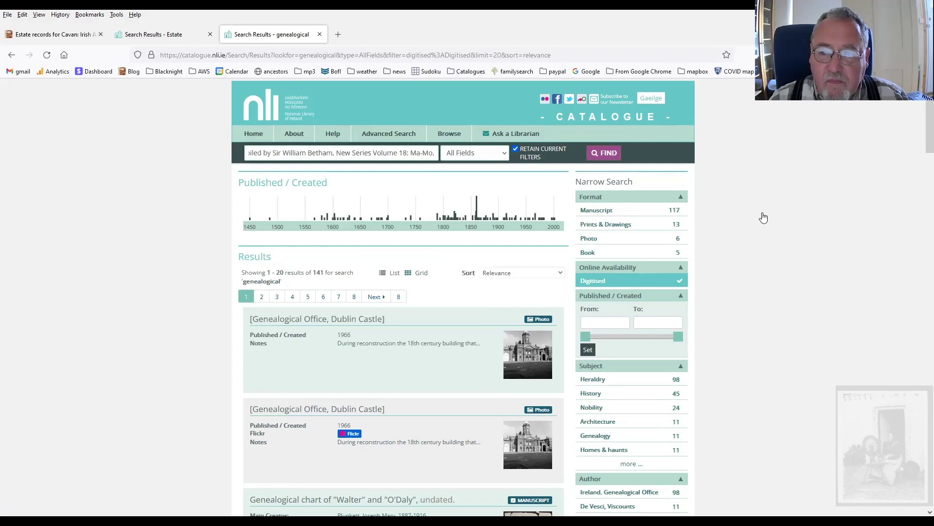
scroll(855, 262, down, 4)
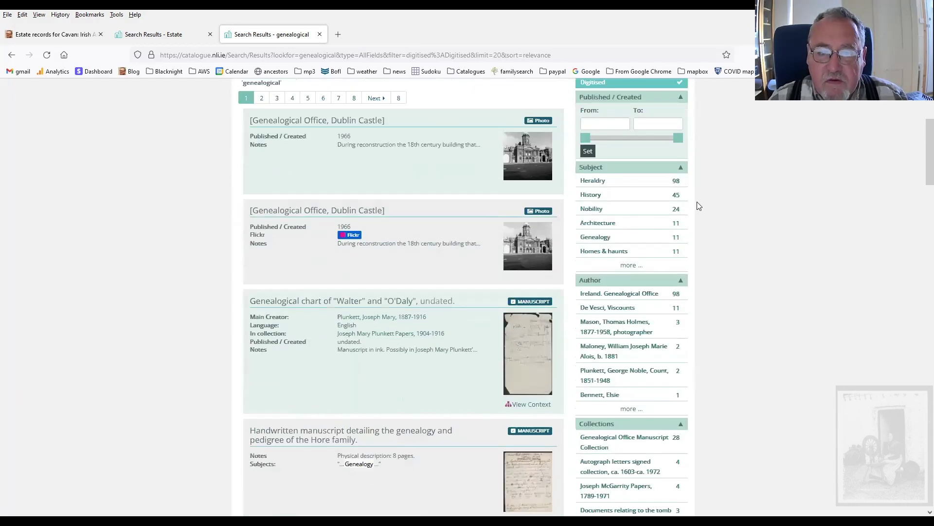
scroll(632, 204, up, 5)
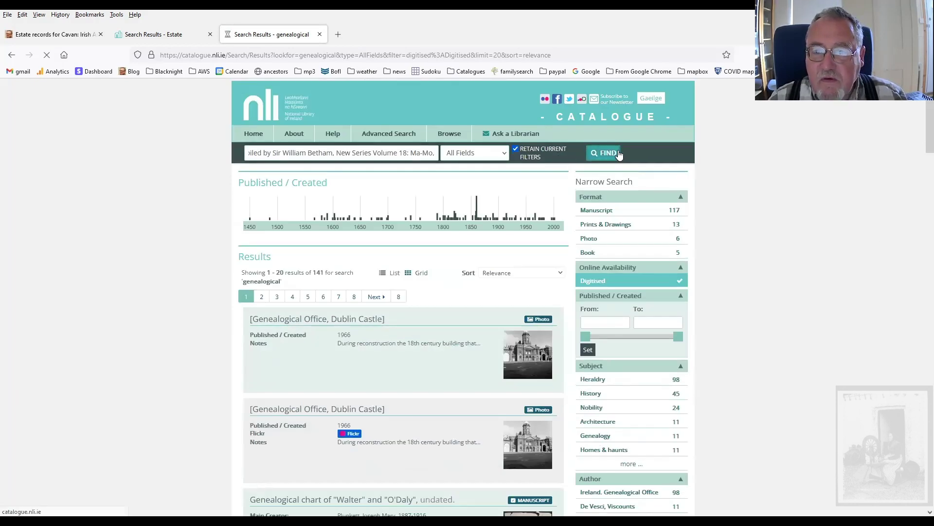
click(604, 155)
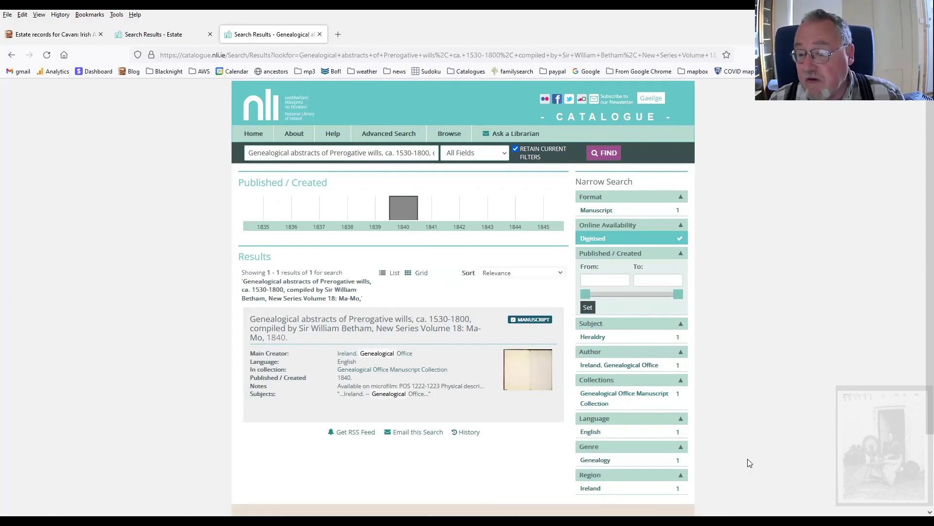
Scroll through the single 1840 Betham Prerogative wills result, available on microfilm POS 1222-1223
scroll(755, 304, down, 2)
scroll(758, 303, up, 2)
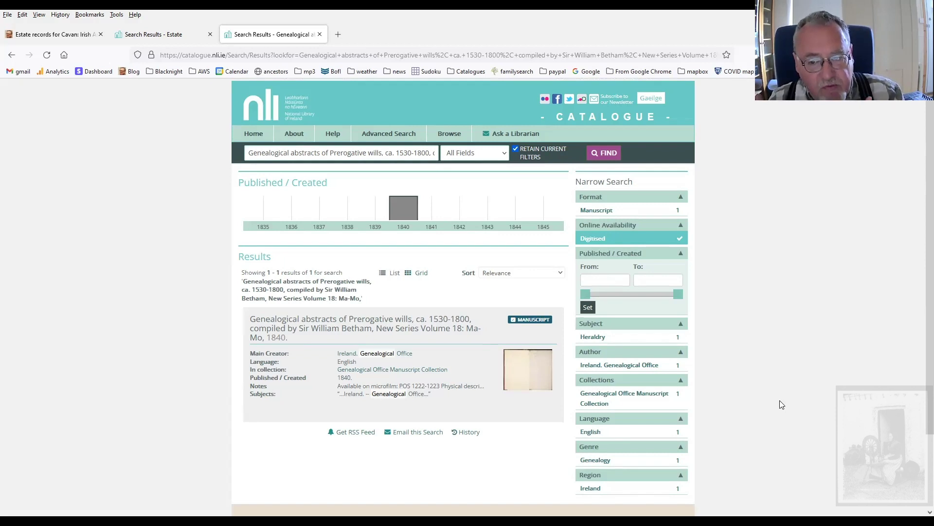
scroll(780, 400, down, 3)
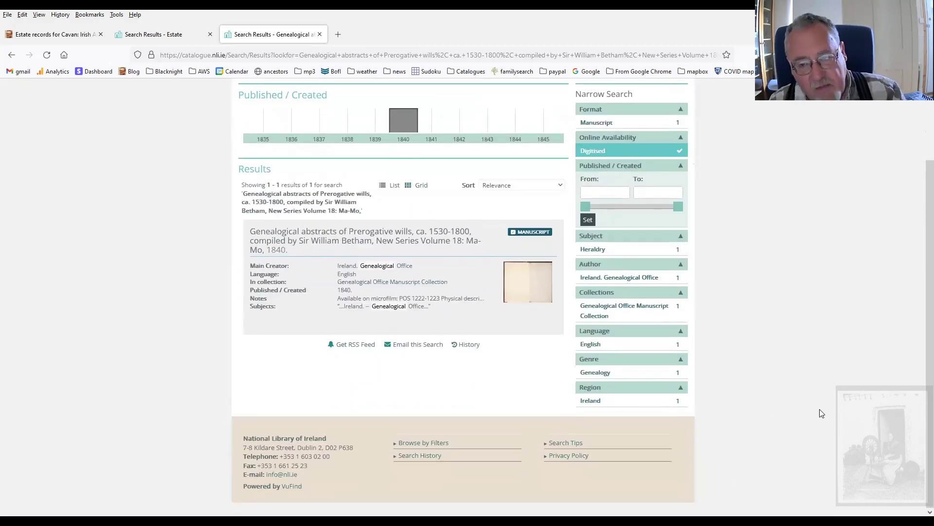
scroll(818, 386, up, 3)
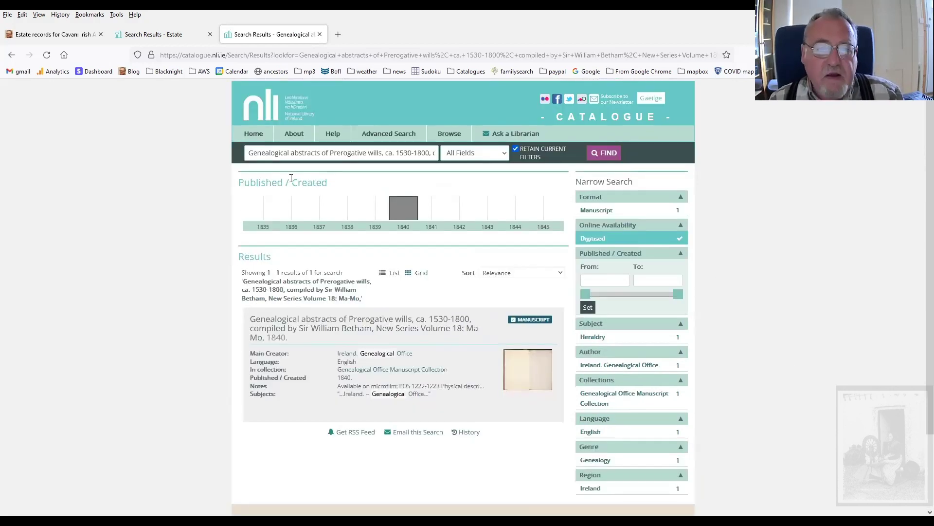
Clear the search query, leave the field set to All Fields, and return to the 'genealogical' results
drag(249, 153, 635, 164)
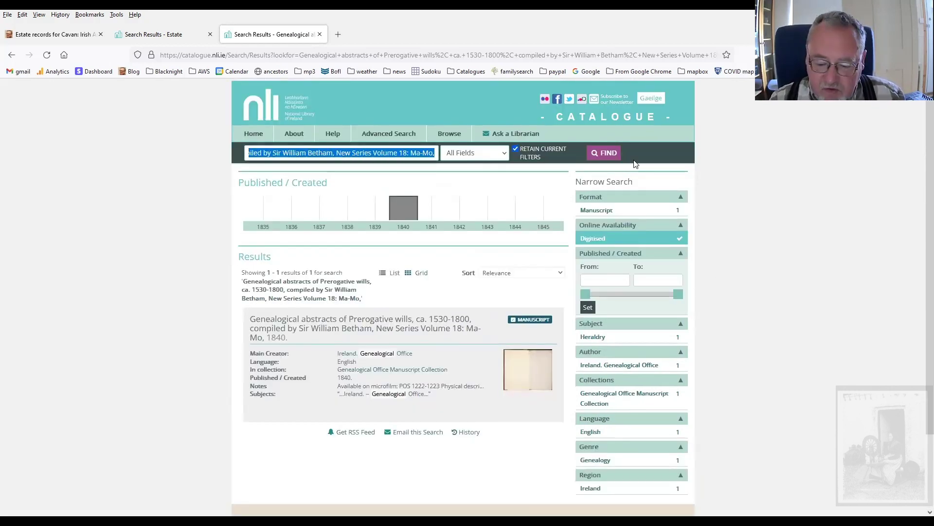
key(BackSpace)
click(485, 157)
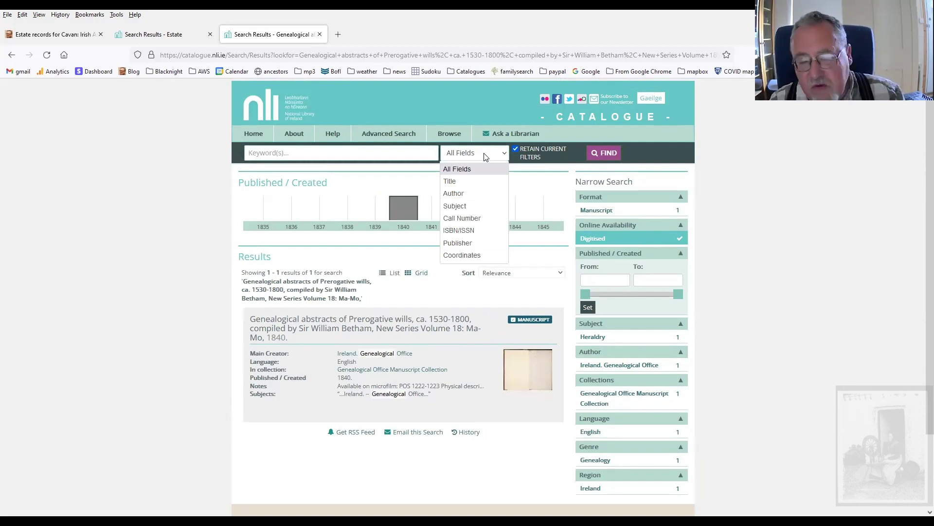
click(736, 196)
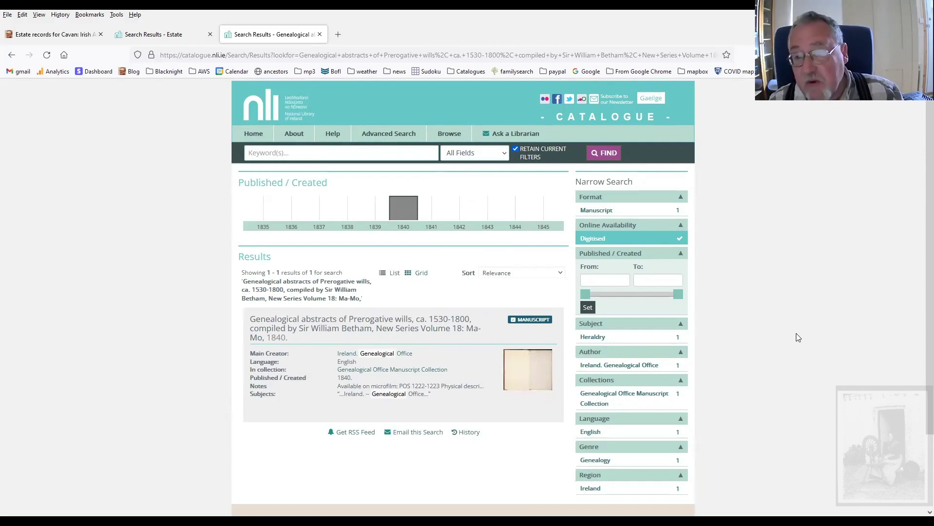
scroll(776, 321, down, 1)
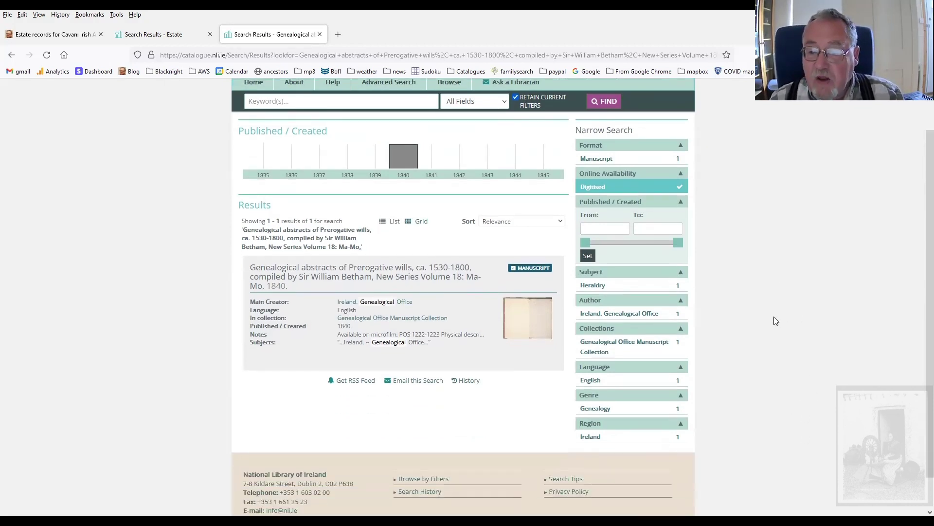
scroll(773, 314, up, 1)
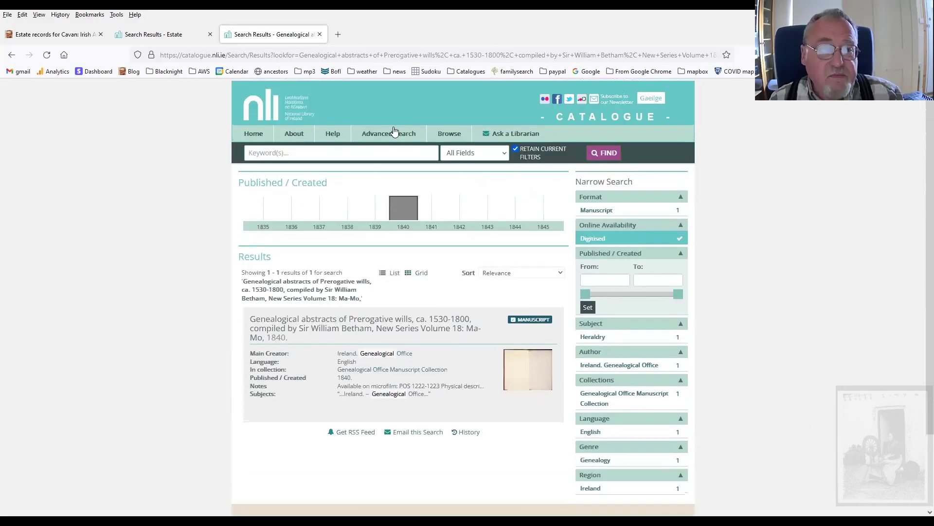
click(11, 57)
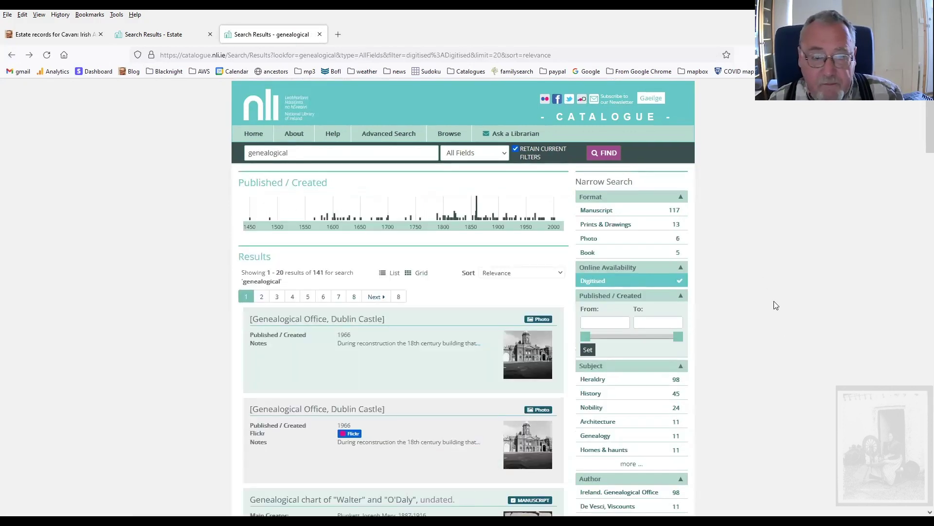
Search all records for 'LOngfield' with Retain Current Filters switched off
scroll(445, 141, down, 1)
scroll(445, 141, up, 1)
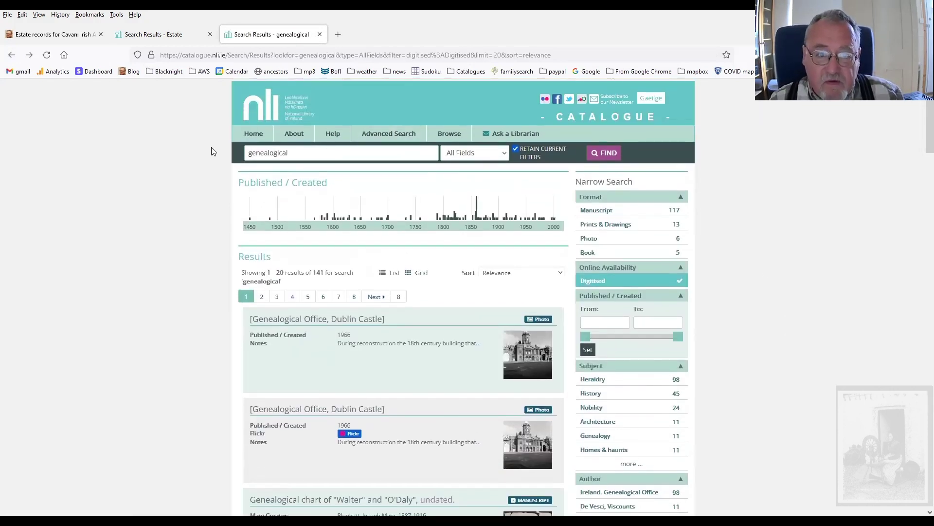
double_click(310, 148)
text(LOng)
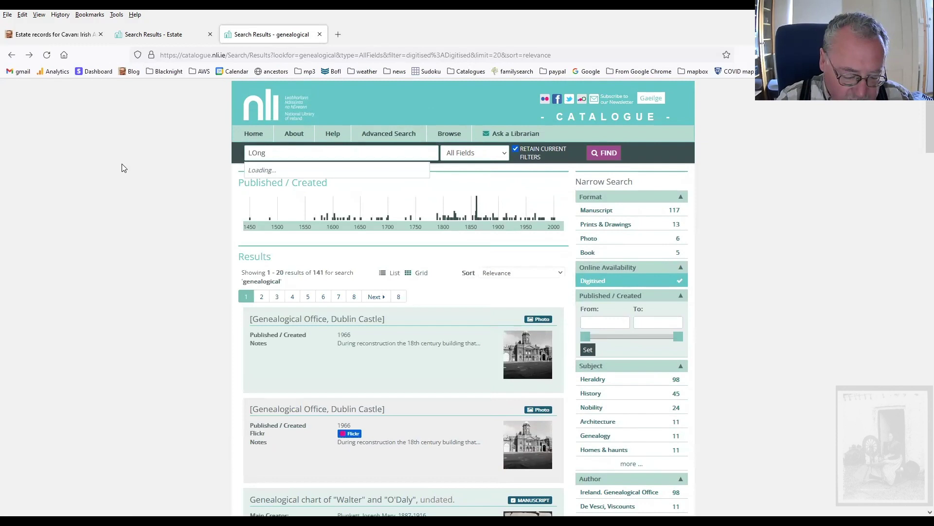
text(field)
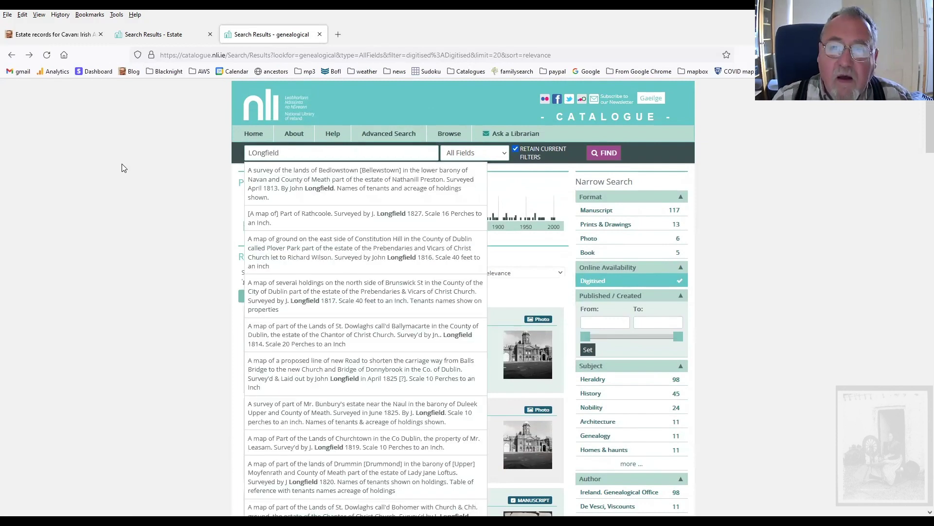
click(519, 149)
click(606, 153)
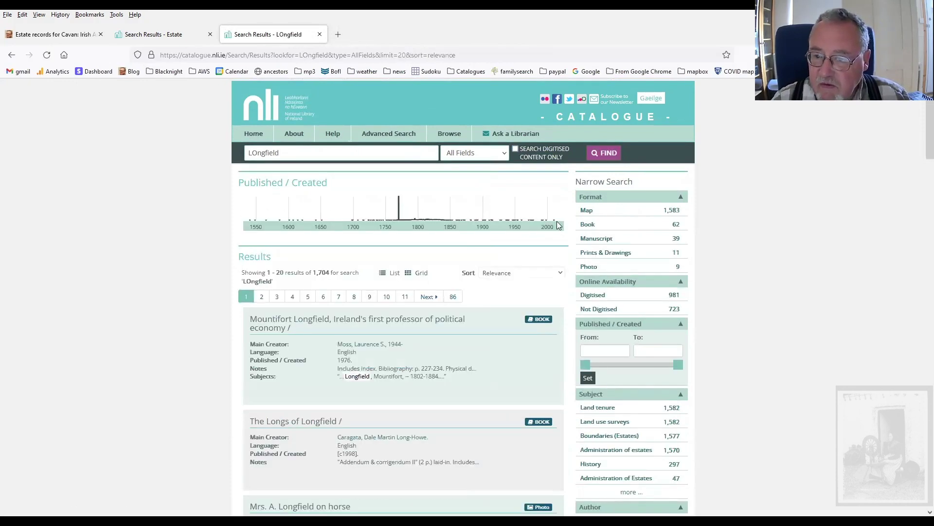
Limit the Longfield results to Map format, giving 1,583 maps led by the Castleknock survey
click(587, 210)
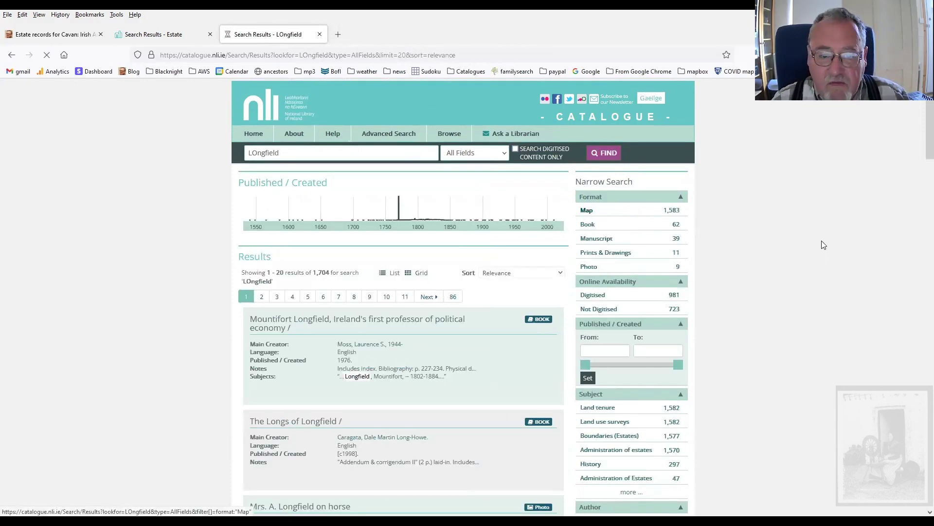
scroll(768, 251, down, 3)
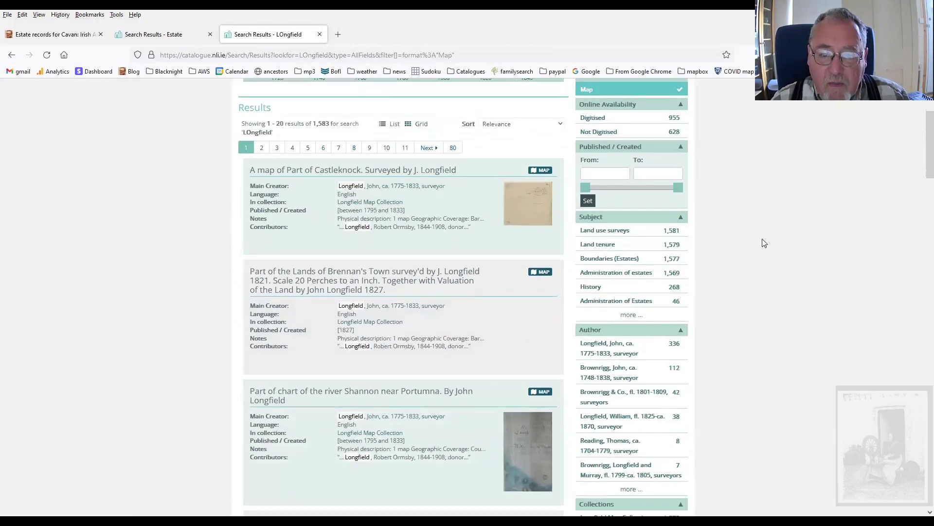
scroll(762, 238, down, 5)
scroll(763, 237, up, 5)
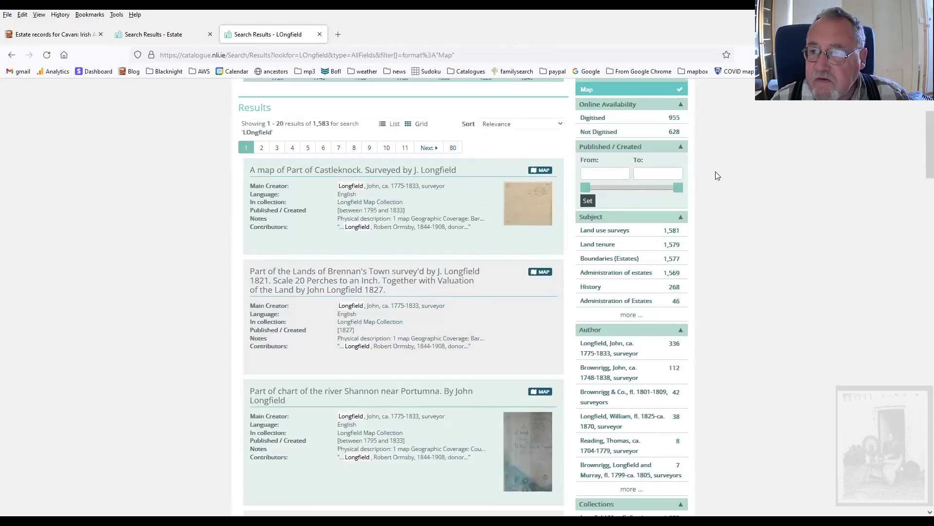
scroll(719, 234, up, 3)
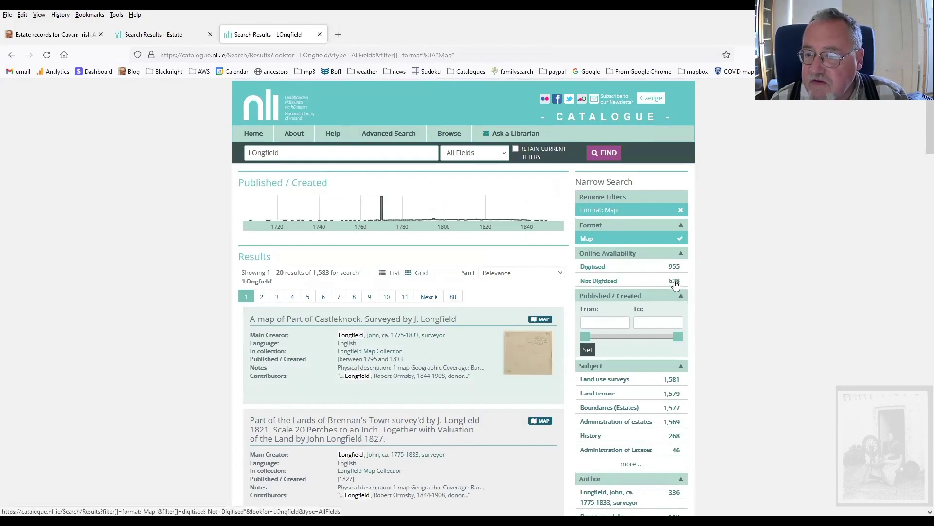
scroll(730, 341, down, 1)
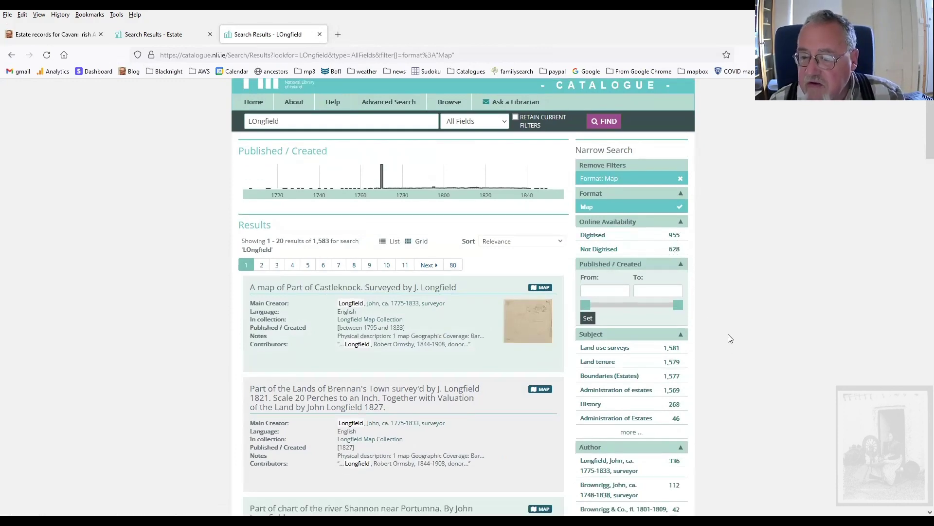
scroll(730, 338, down, 5)
scroll(696, 314, up, 5)
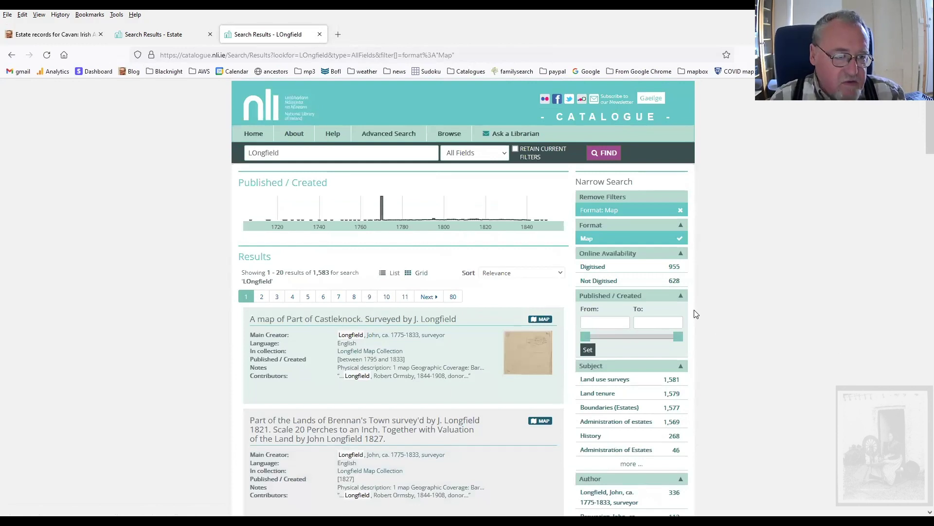